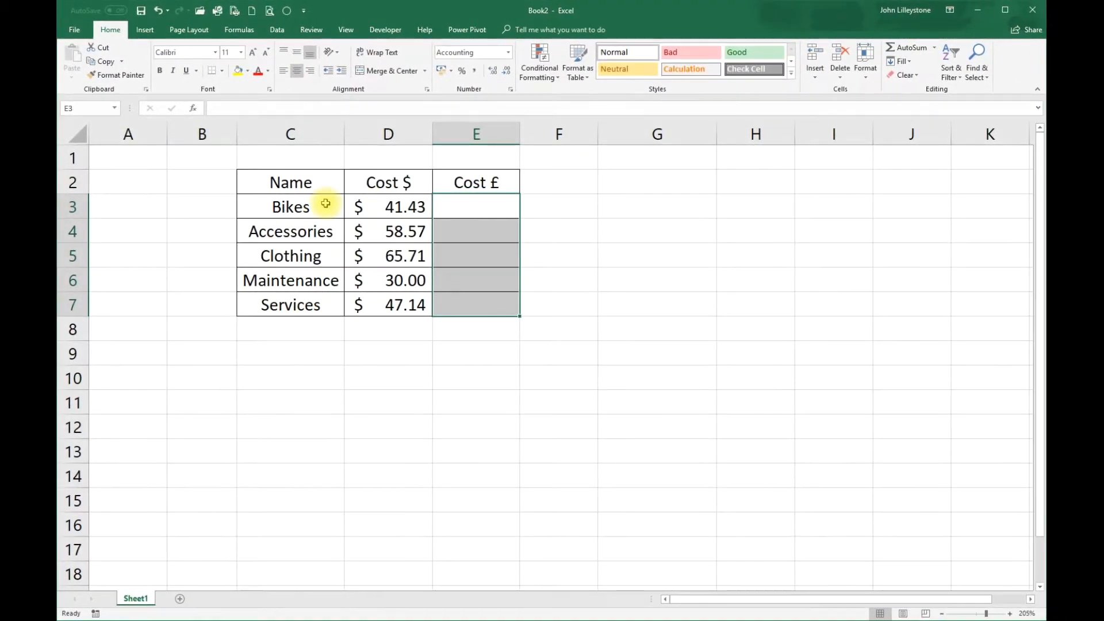
# Enter the formula =D3*.7714 in E3 to convert the Bikes cost to pounds, and fill it down through E7
pyautogui.click(328, 206)
pyautogui.click(326, 192)
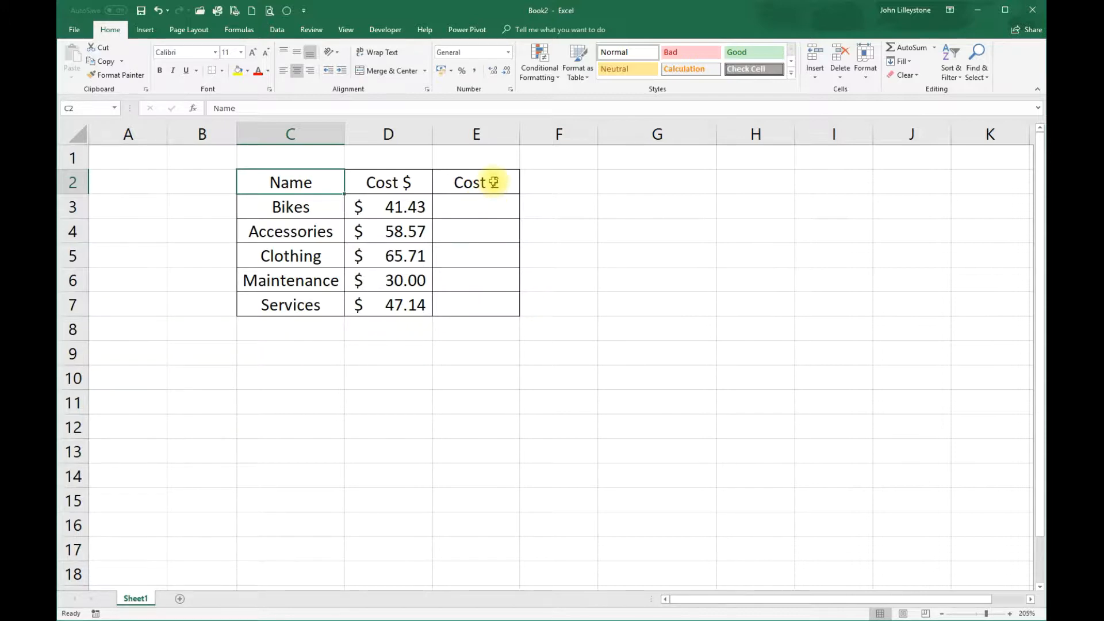
pyautogui.click(477, 210)
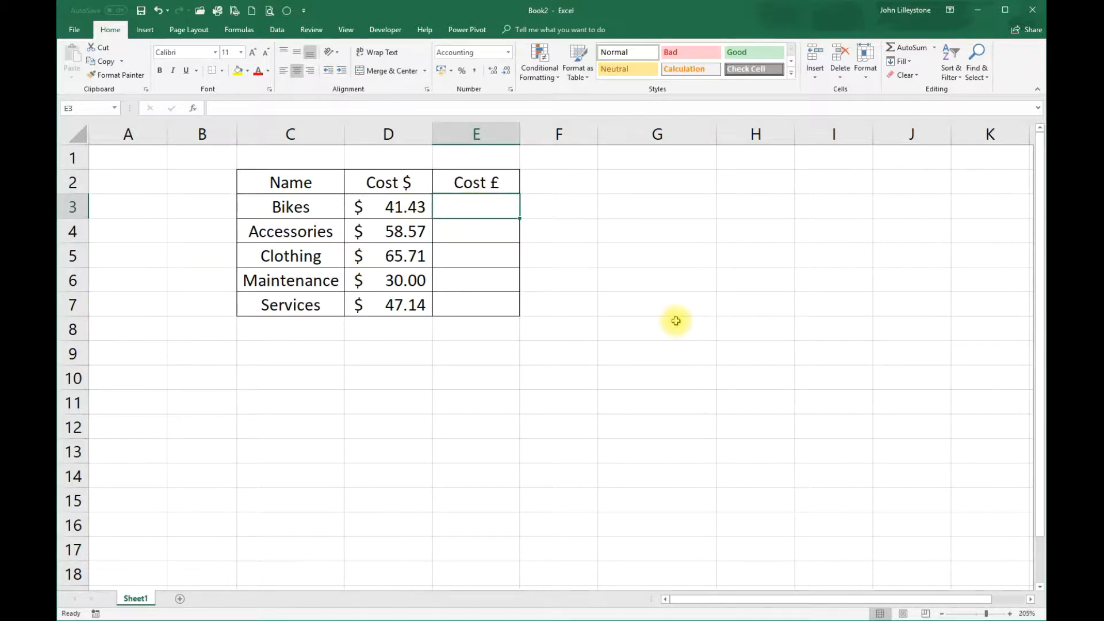
pyautogui.write('=')
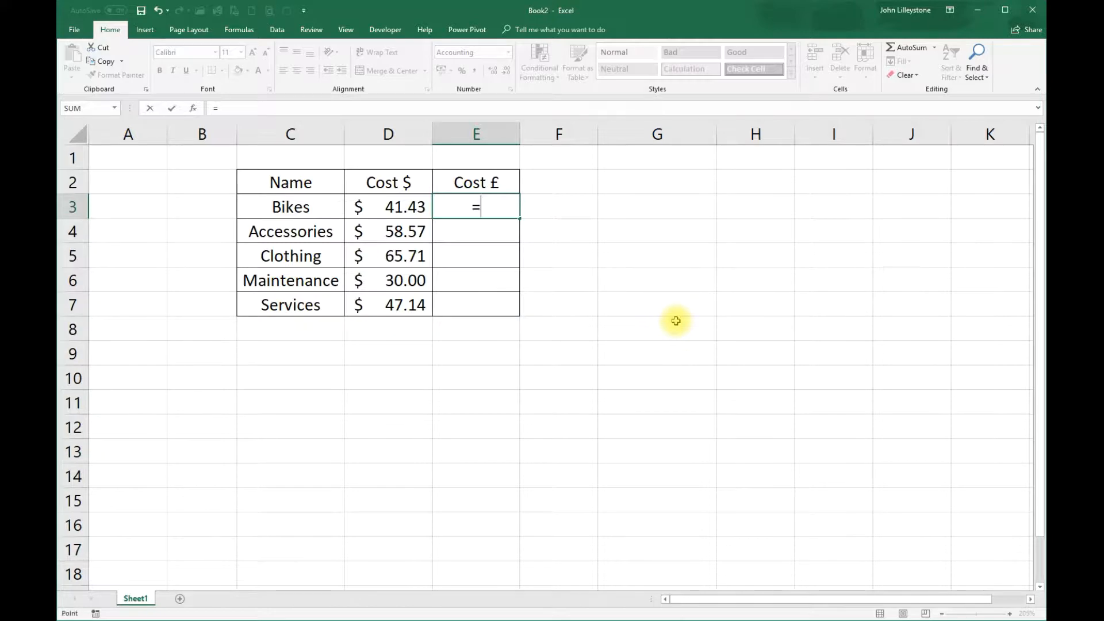
pyautogui.press('Left')
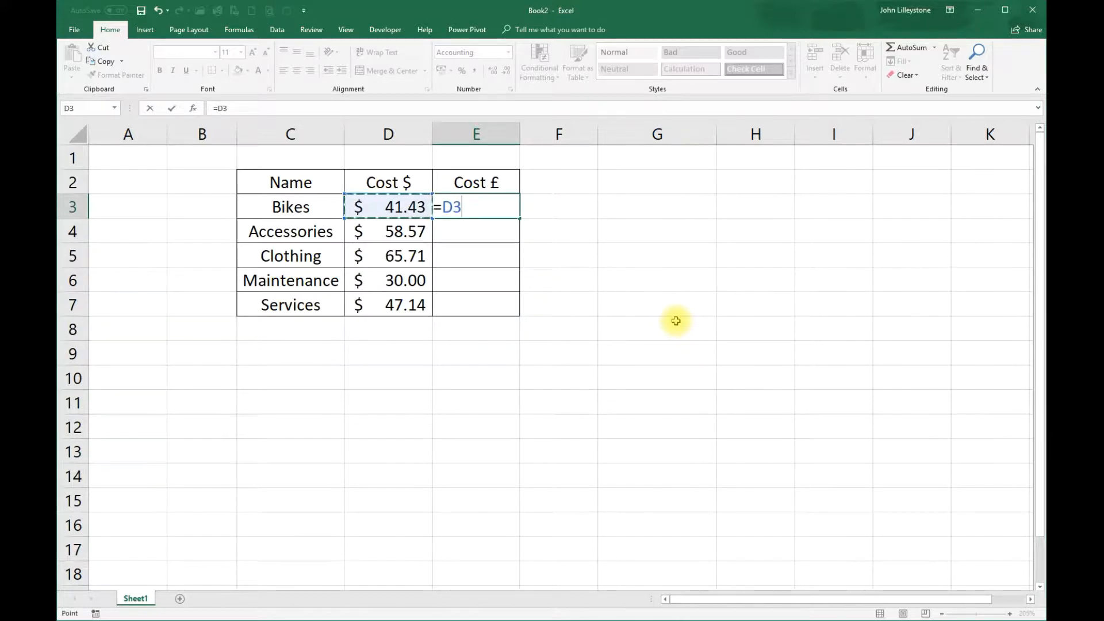
pyautogui.write('*.7714')
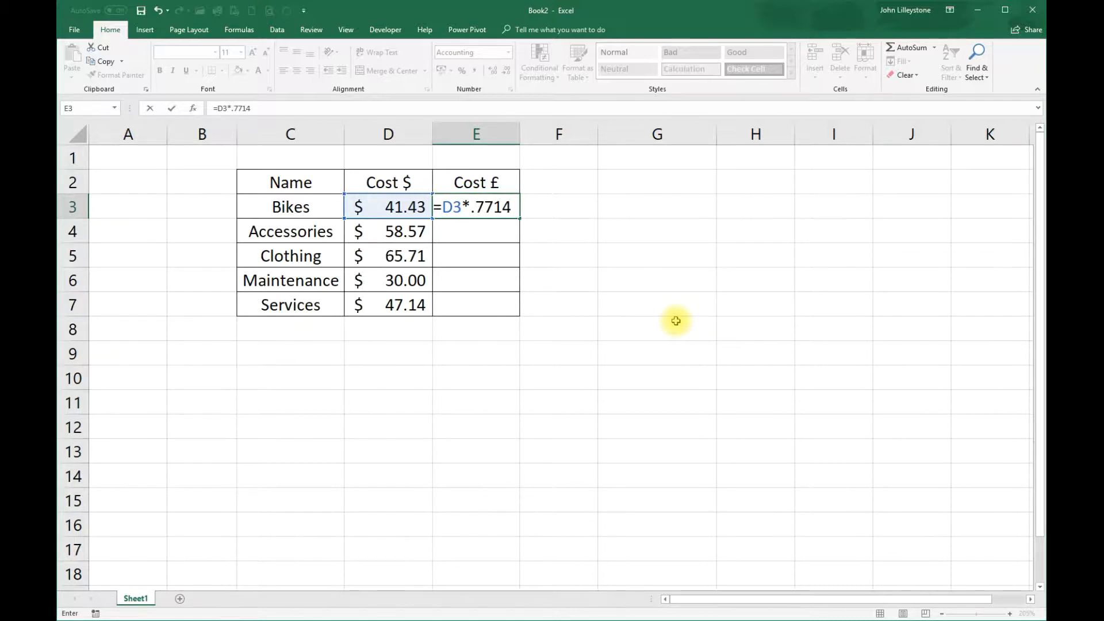
pyautogui.press('Return')
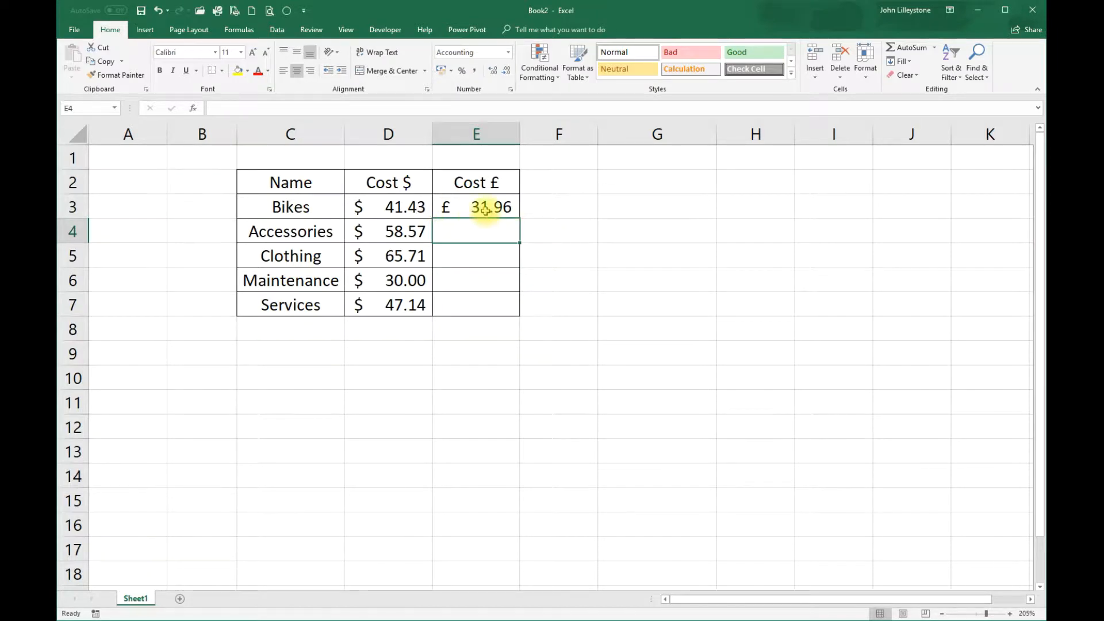
pyautogui.click(447, 207)
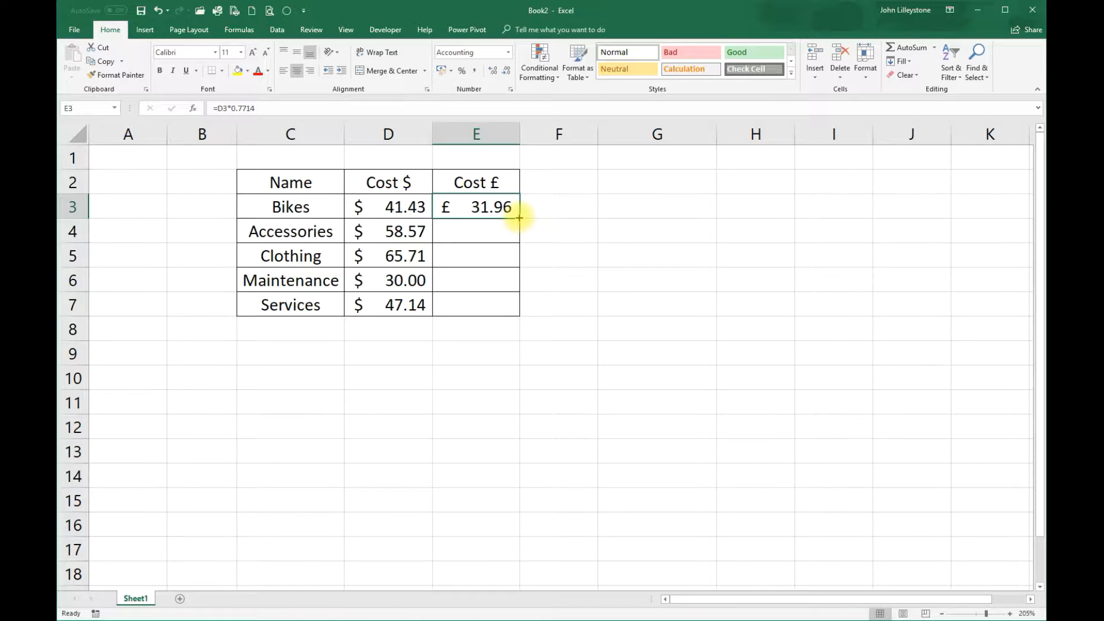
pyautogui.moveTo(519, 218); pyautogui.dragTo(520, 315)
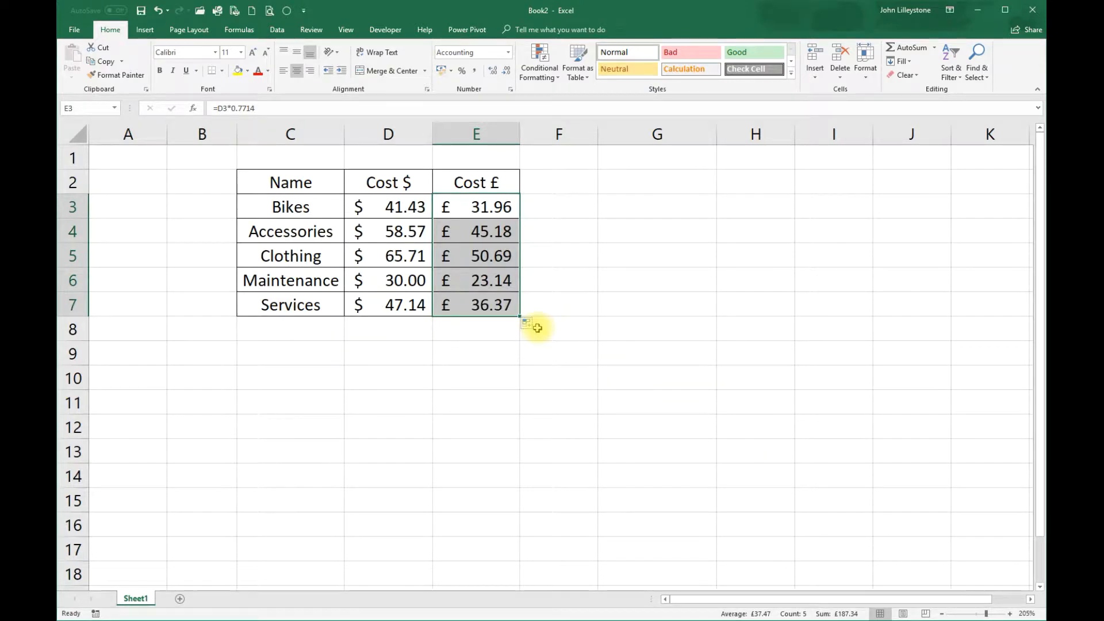
# Examine the formula in each cell of the Cost £ column to see how the cell reference and multiplier carry down
pyautogui.click(487, 213)
pyautogui.click(486, 232)
pyautogui.click(484, 256)
pyautogui.click(485, 280)
pyautogui.click(483, 305)
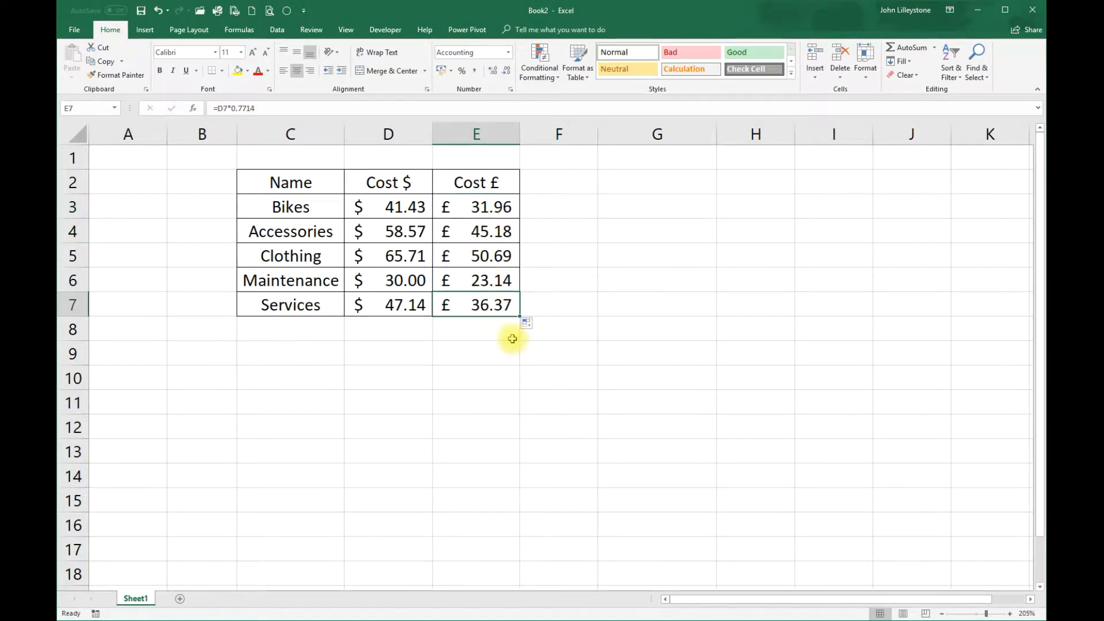
pyautogui.click(510, 209)
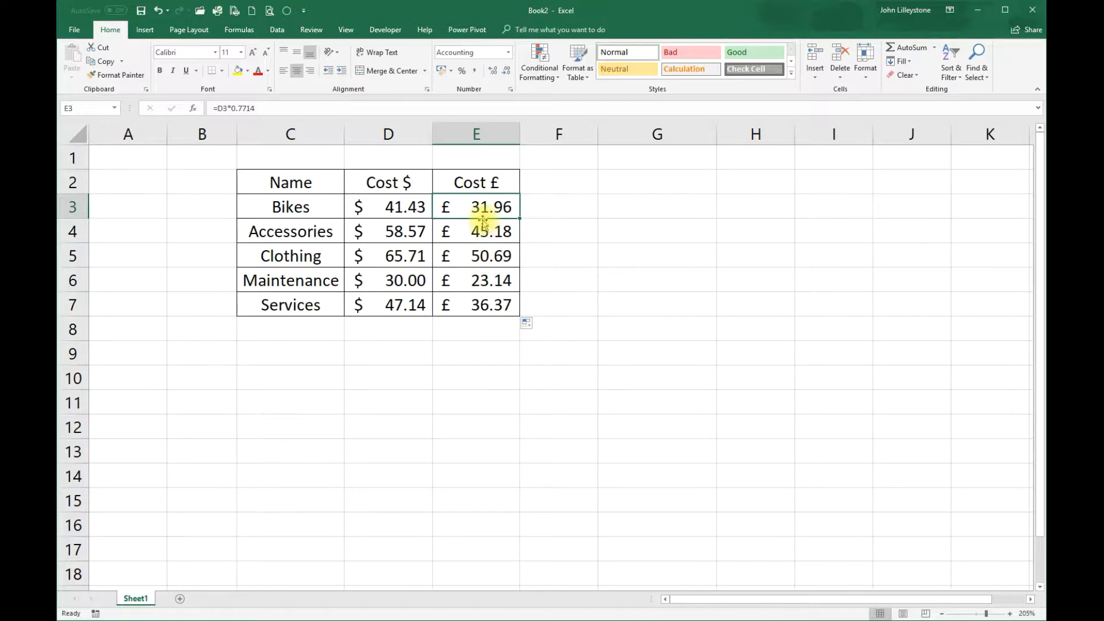
pyautogui.click(490, 256)
pyautogui.click(495, 284)
pyautogui.click(482, 305)
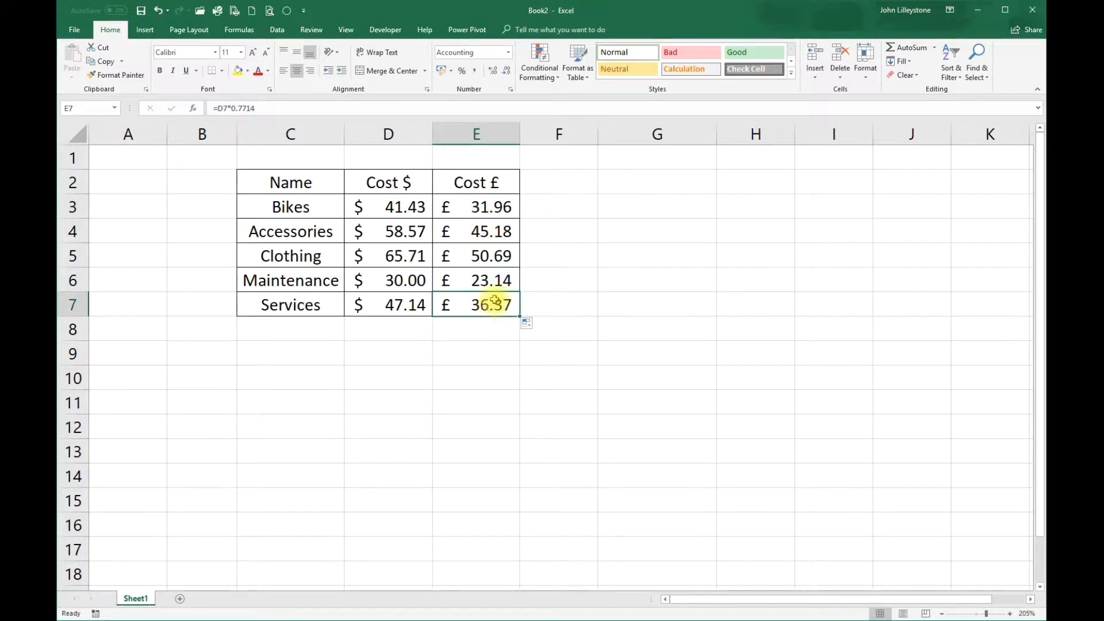
# Change the multiplier in the E3 formula to 0.7815 and fill the updated formula down through E7
pyautogui.click(476, 207)
pyautogui.click(287, 108)
pyautogui.press('BackSpace')
pyautogui.press('BackSpace')
pyautogui.press('BackSpace')
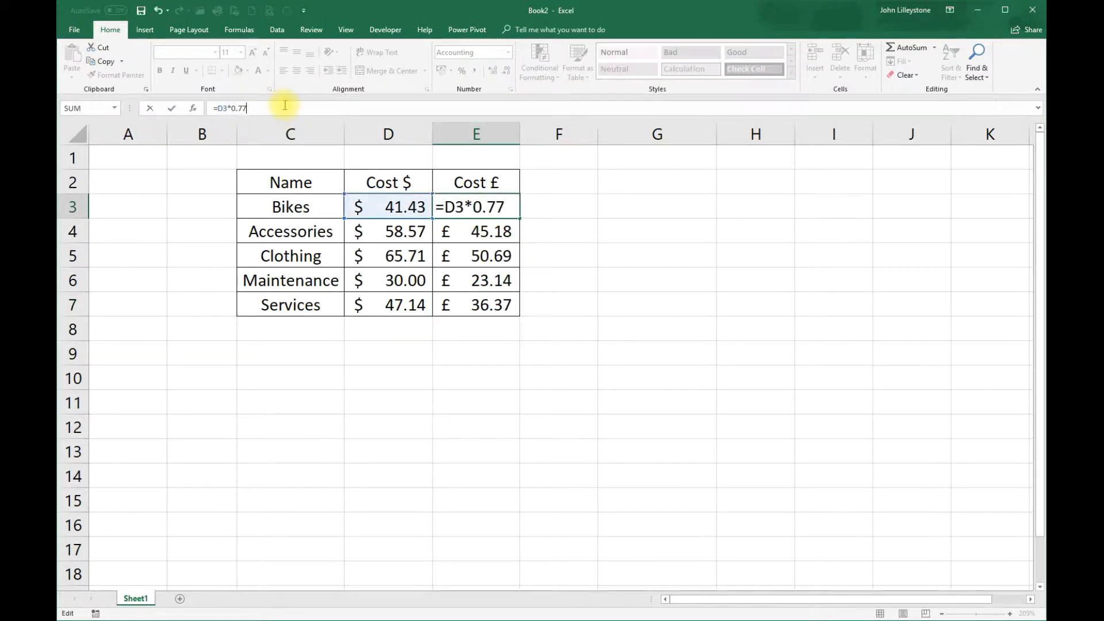
pyautogui.write('815')
pyautogui.press('Return')
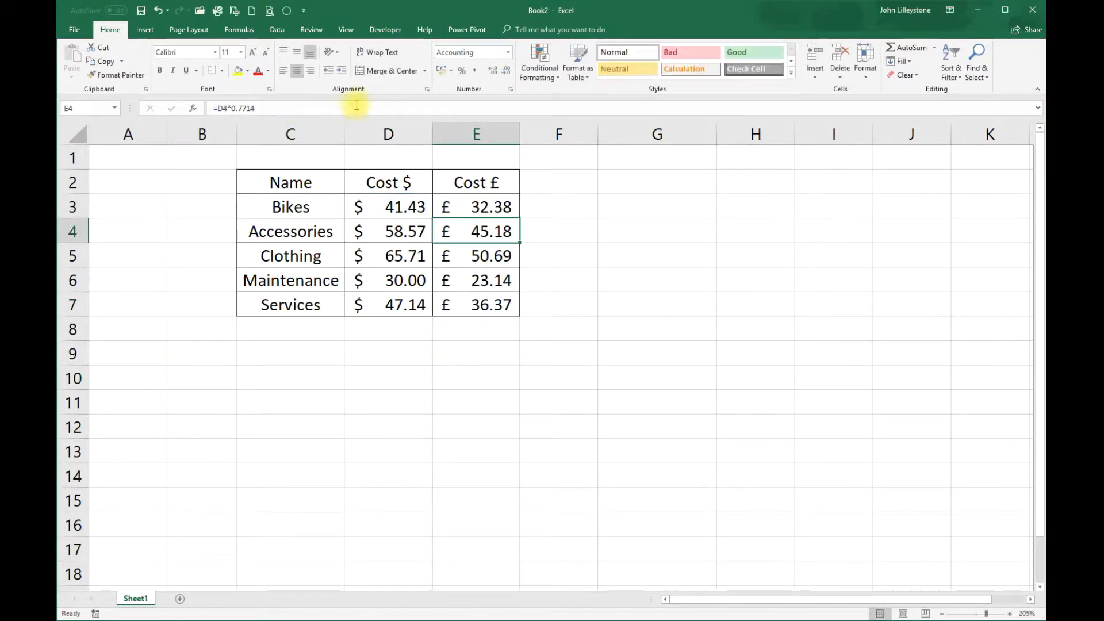
pyautogui.click(504, 208)
pyautogui.doubleClick(518, 218)
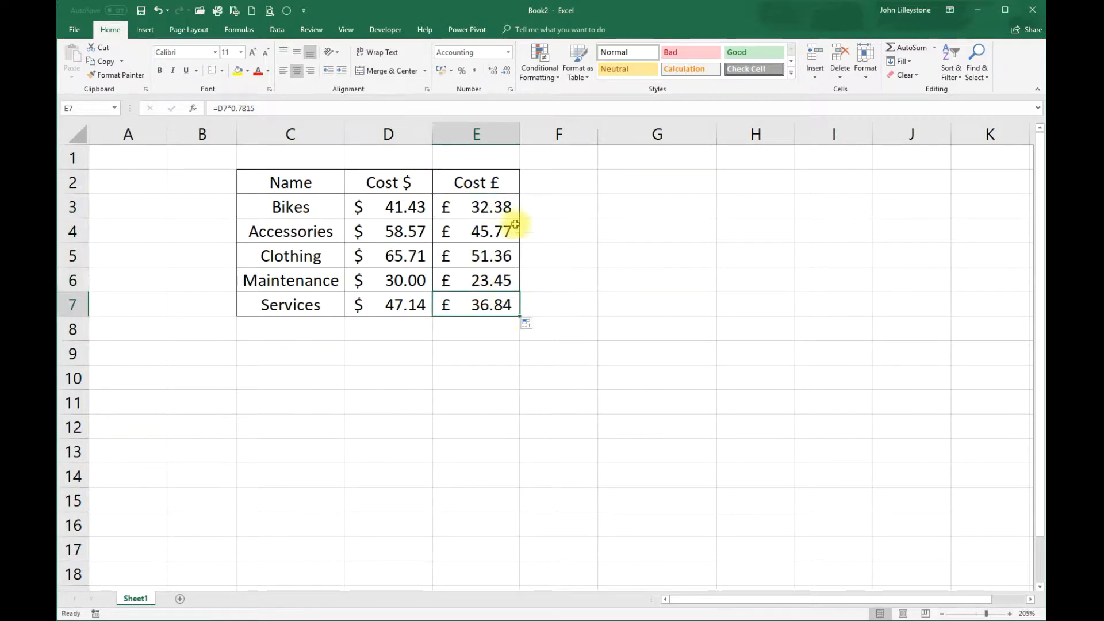
pyautogui.click(494, 211)
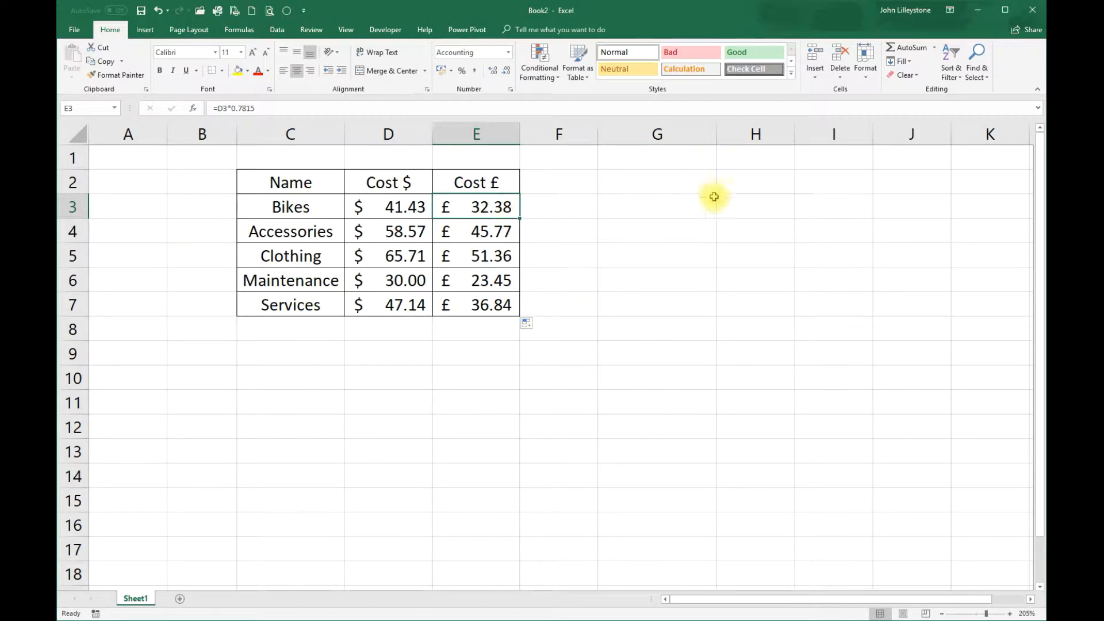
pyautogui.click(753, 162)
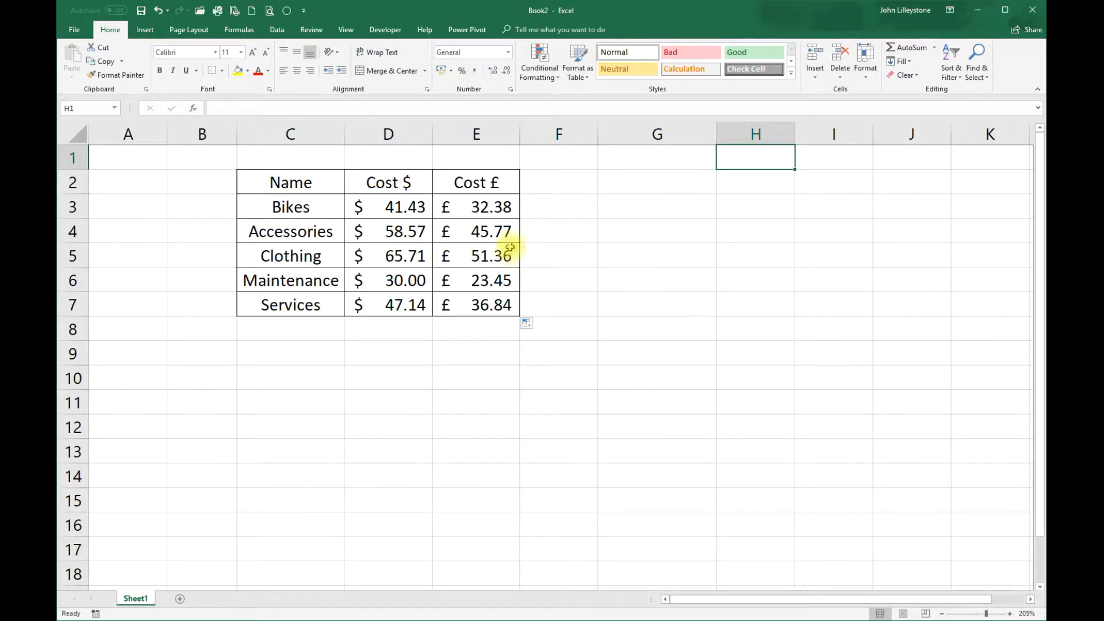
# Clear the pound cost formulas from E3 through E7
pyautogui.click(495, 211)
pyautogui.hotkey('ctrl', 'shift', 'Down')
pyautogui.press('Delete')
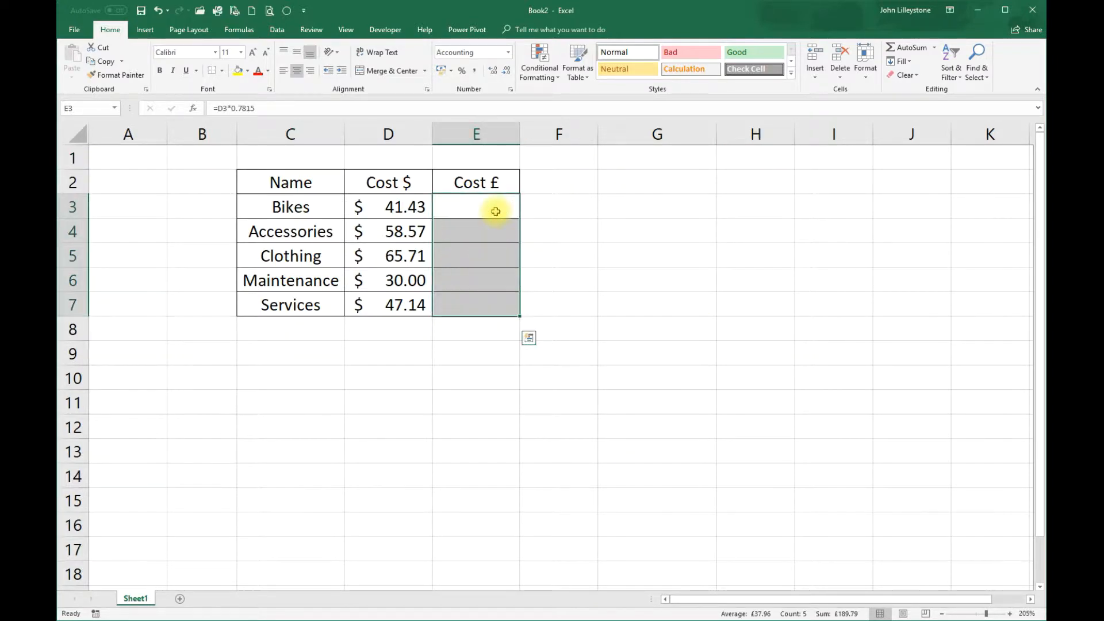
# Enter the rate 0.7715 in H1 and label it Exchange Rate in G1
pyautogui.click(747, 160)
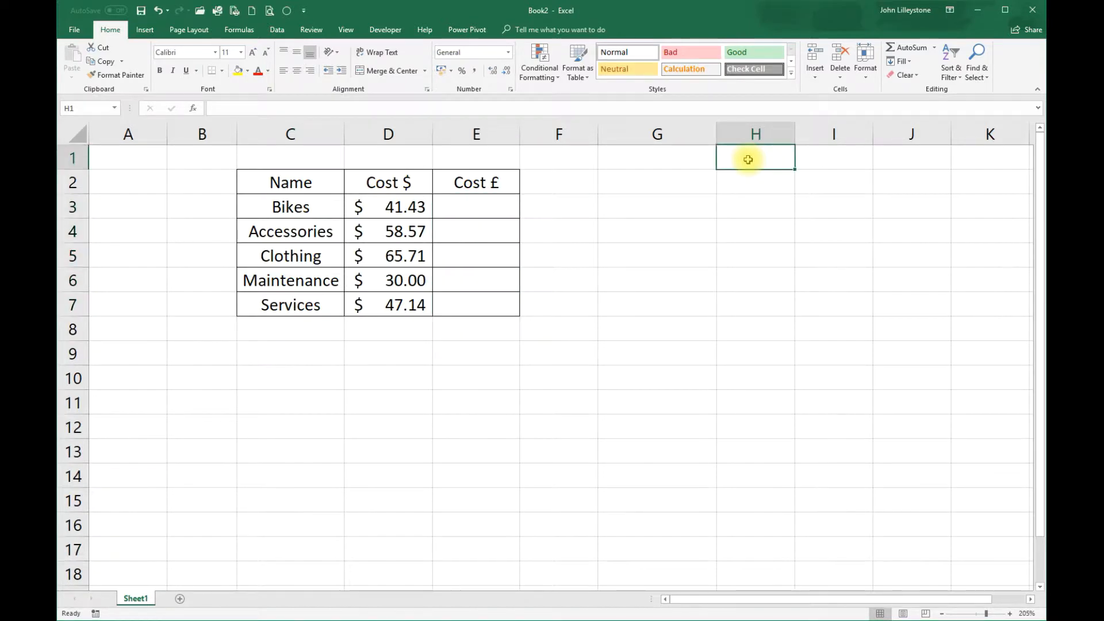
pyautogui.write('0.7715')
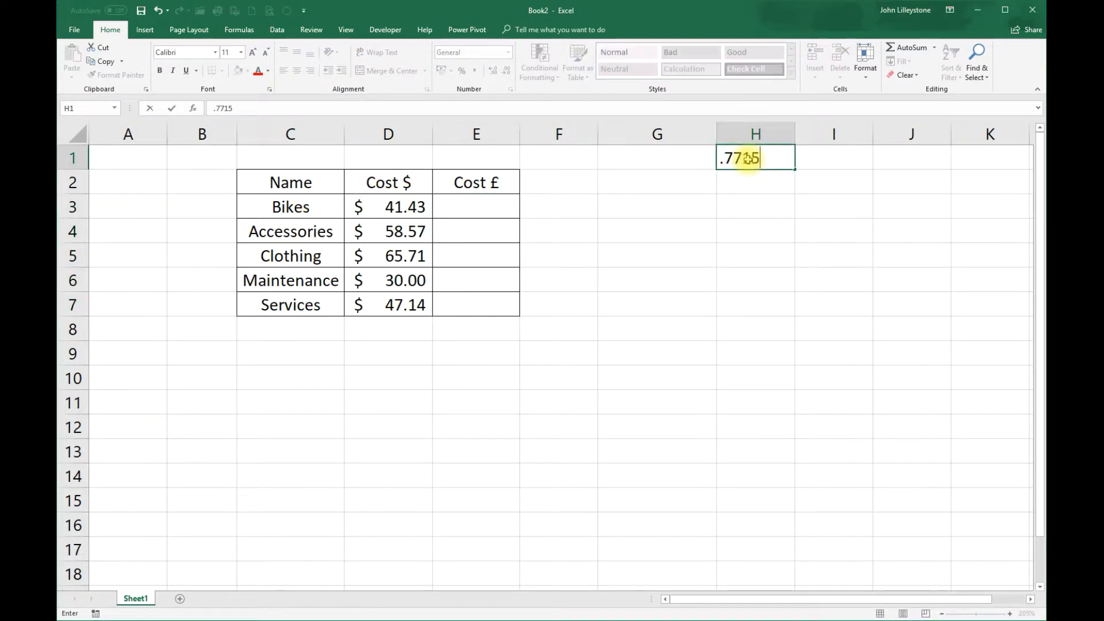
pyautogui.press('Return')
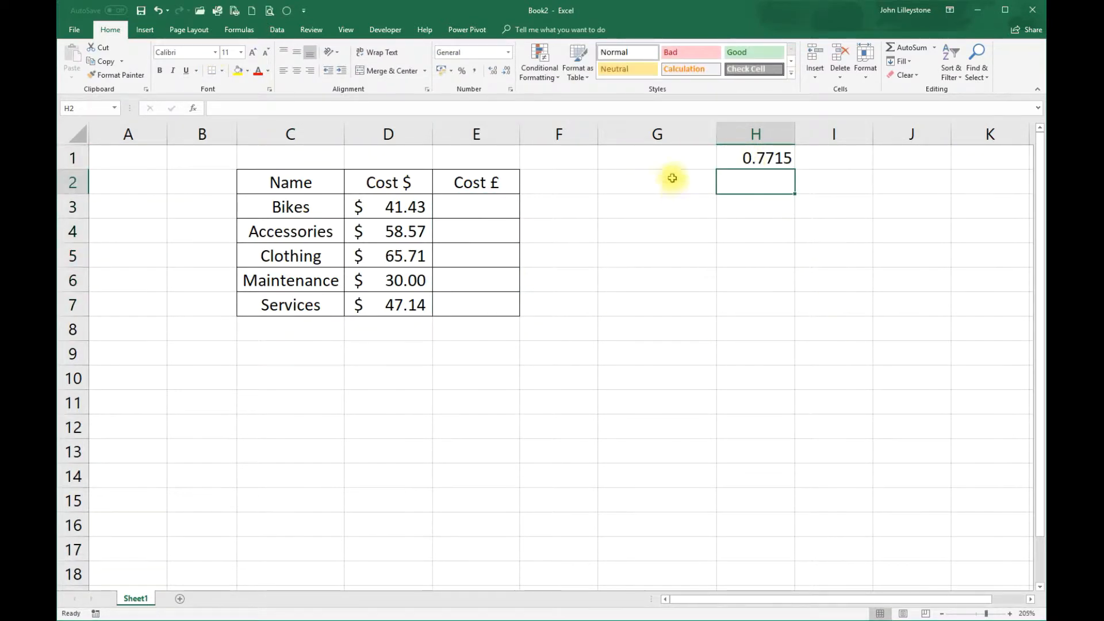
pyautogui.click(658, 152)
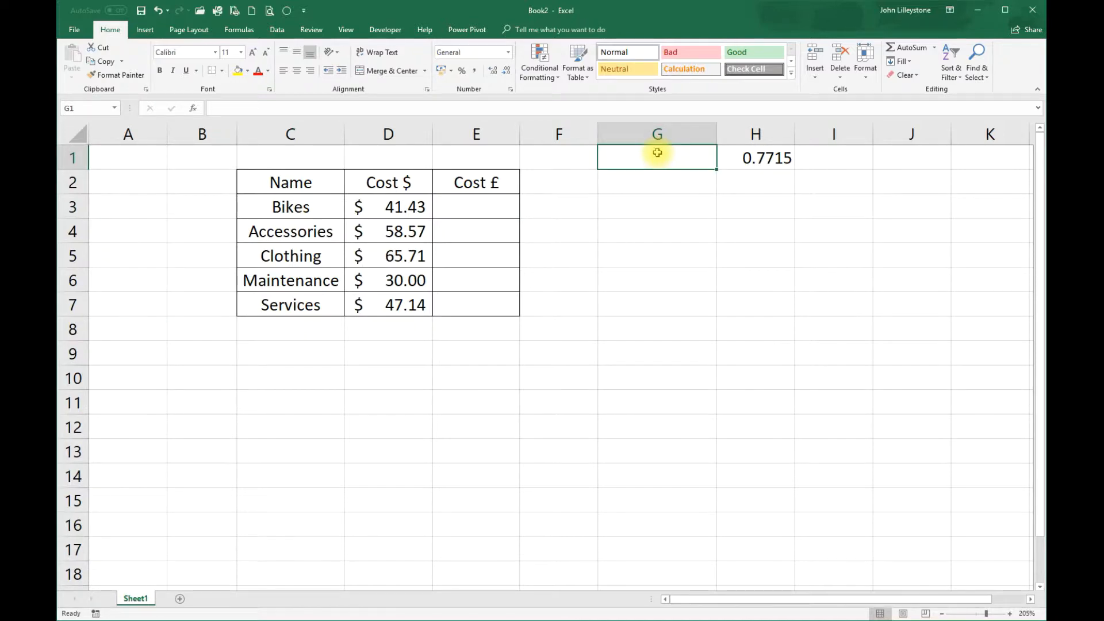
pyautogui.write('Exchange Rate')
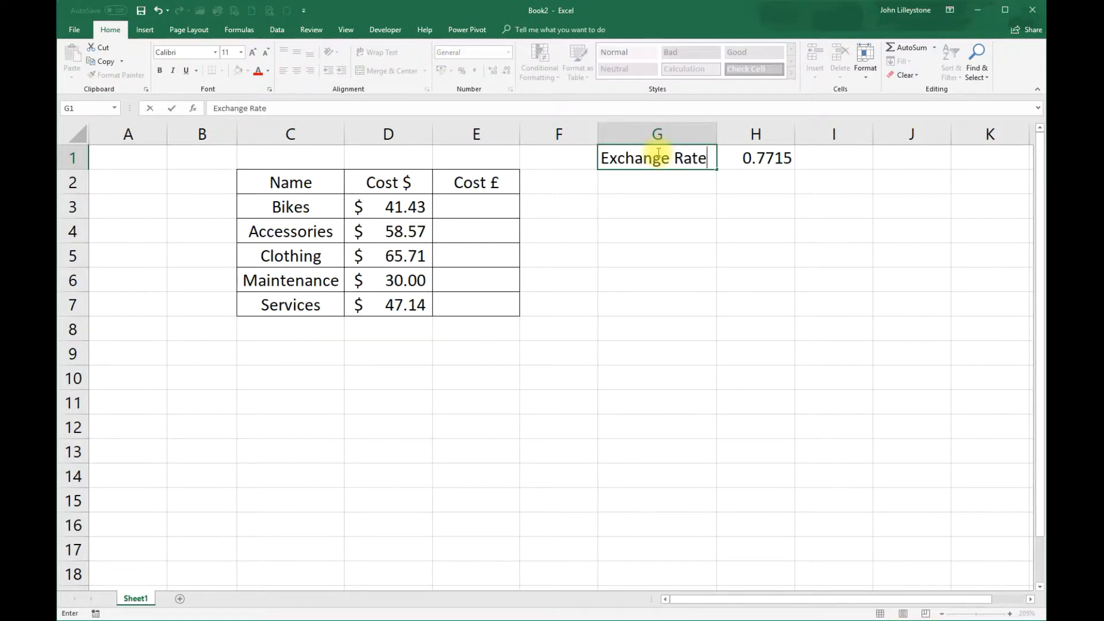
pyautogui.press('Return')
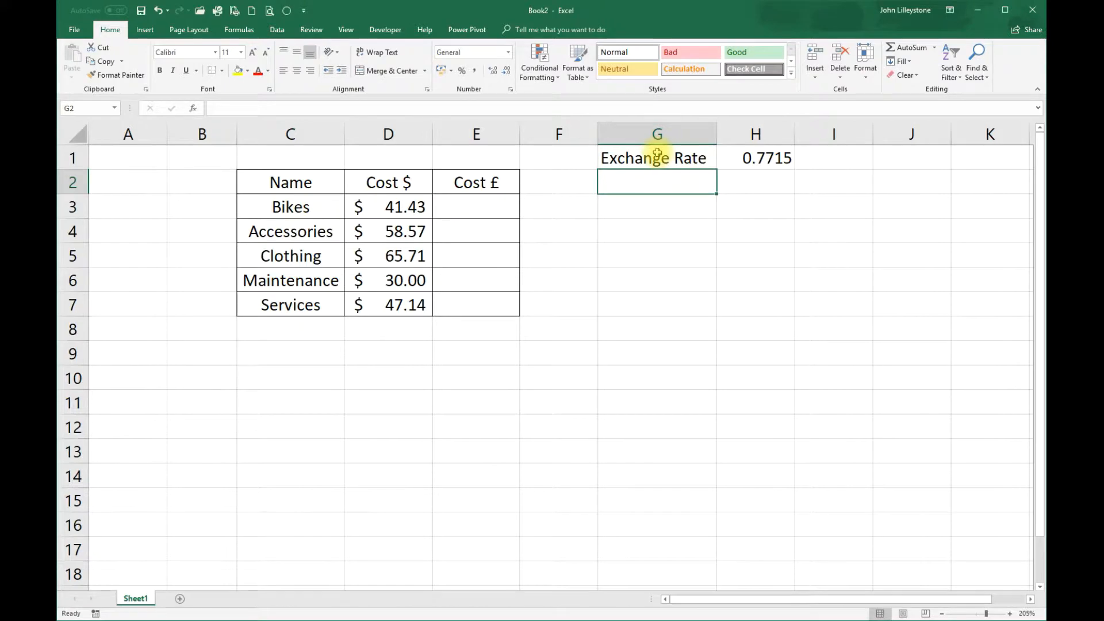
# Enter the formula =D3*H1 in E3 and fill it down through E7
pyautogui.click(499, 213)
pyautogui.write('=')
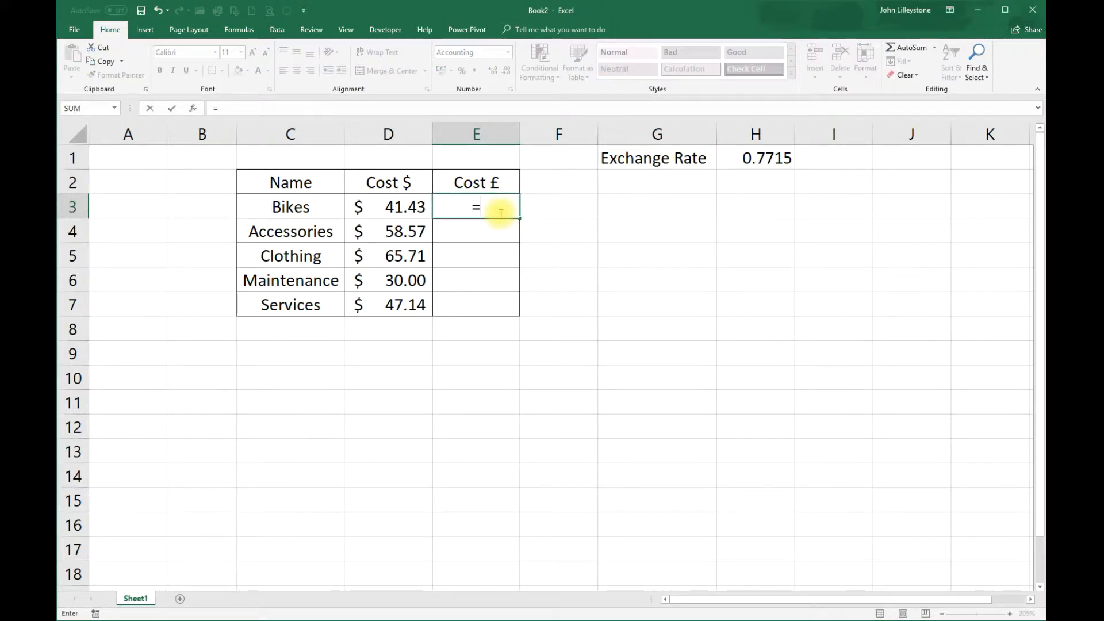
pyautogui.press('Left')
pyautogui.write('*')
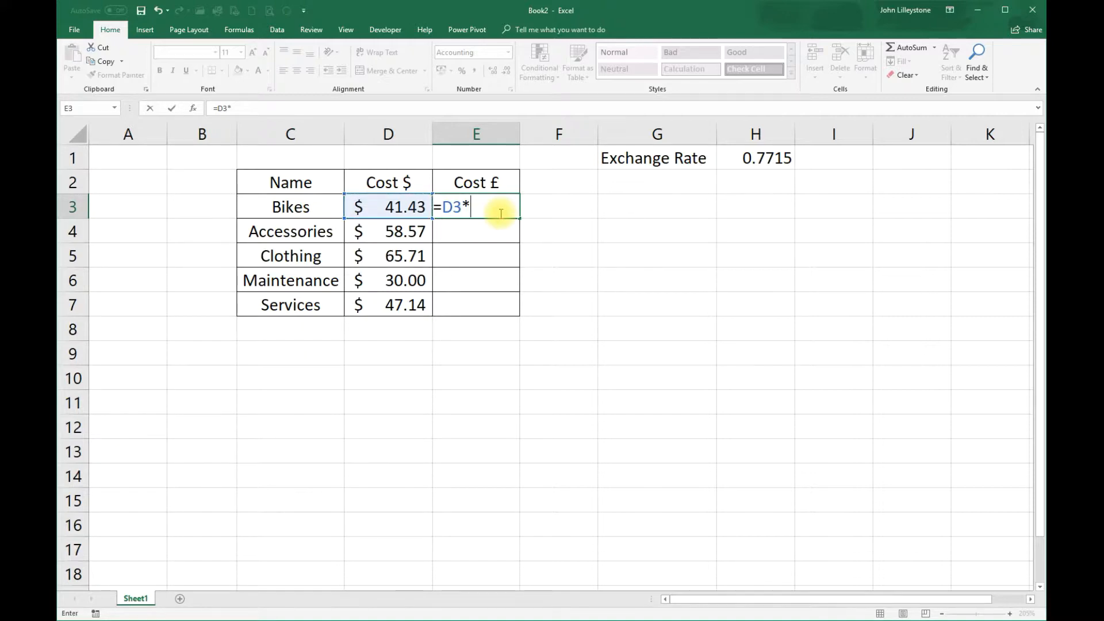
pyautogui.click(742, 158)
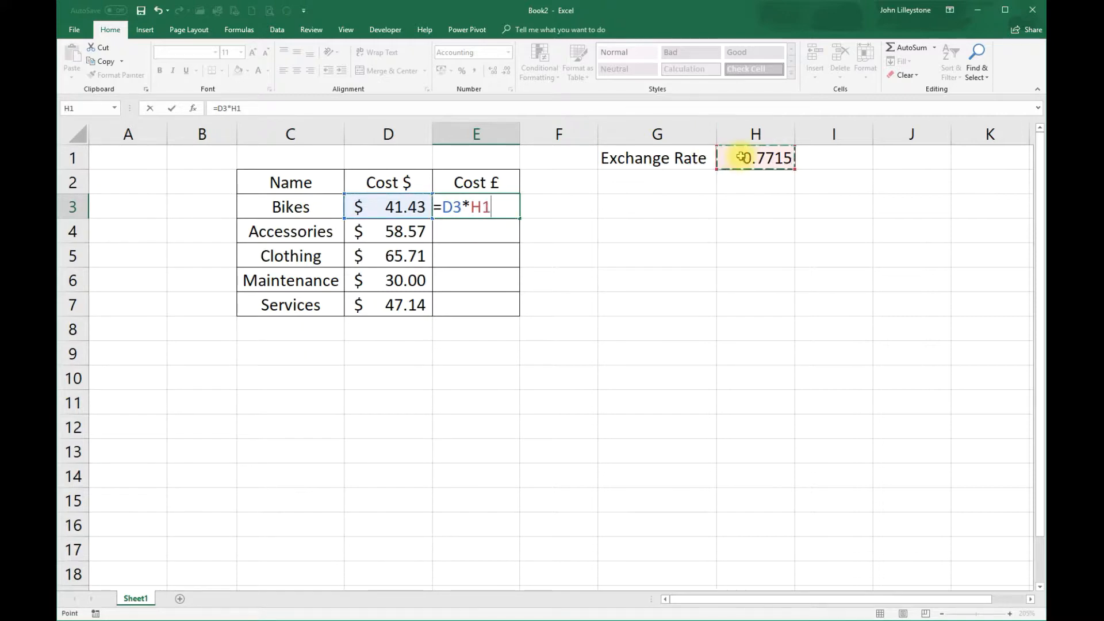
pyautogui.press('Return')
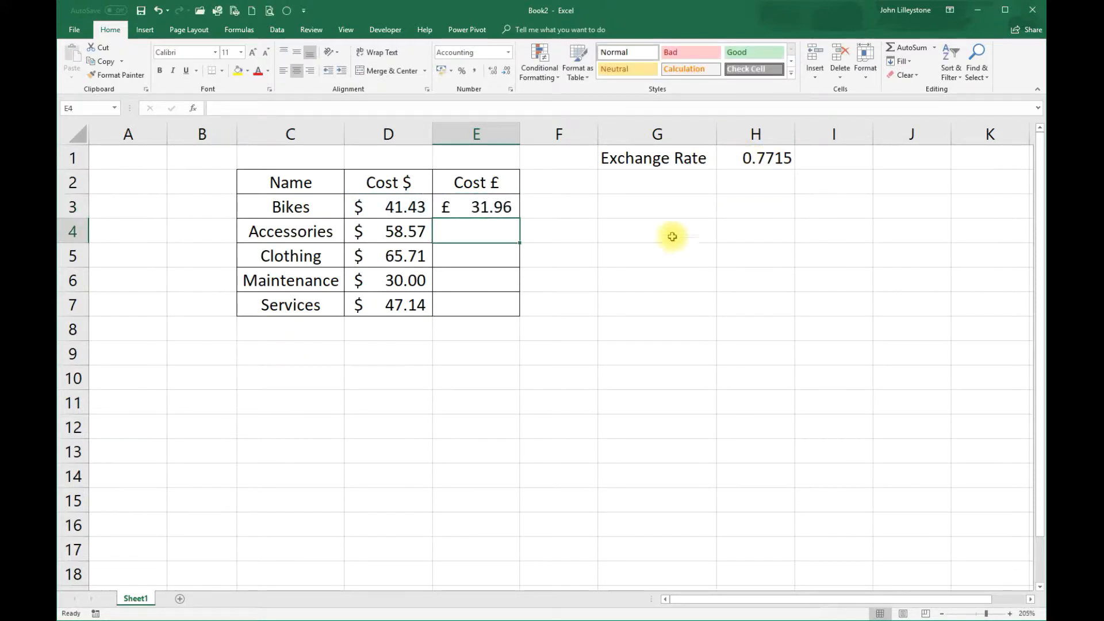
pyautogui.click(495, 204)
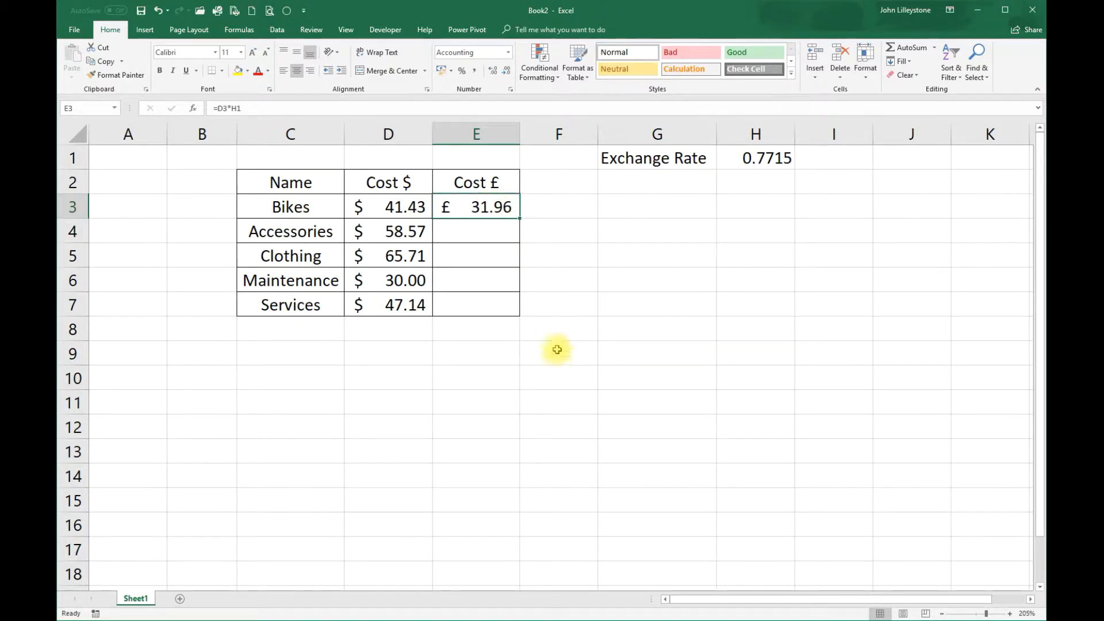
pyautogui.moveTo(519, 218); pyautogui.dragTo(521, 316)
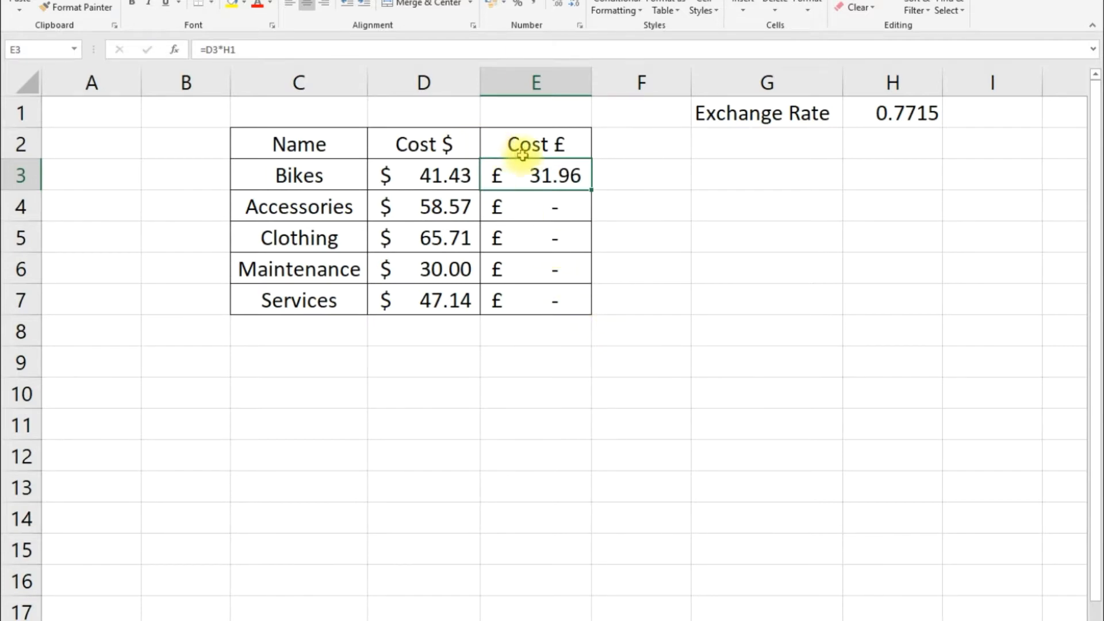
# Inspect the formulas in E3 through E7 one by one to see which exchange rate cell each one references
pyautogui.click(547, 193)
pyautogui.click(572, 179)
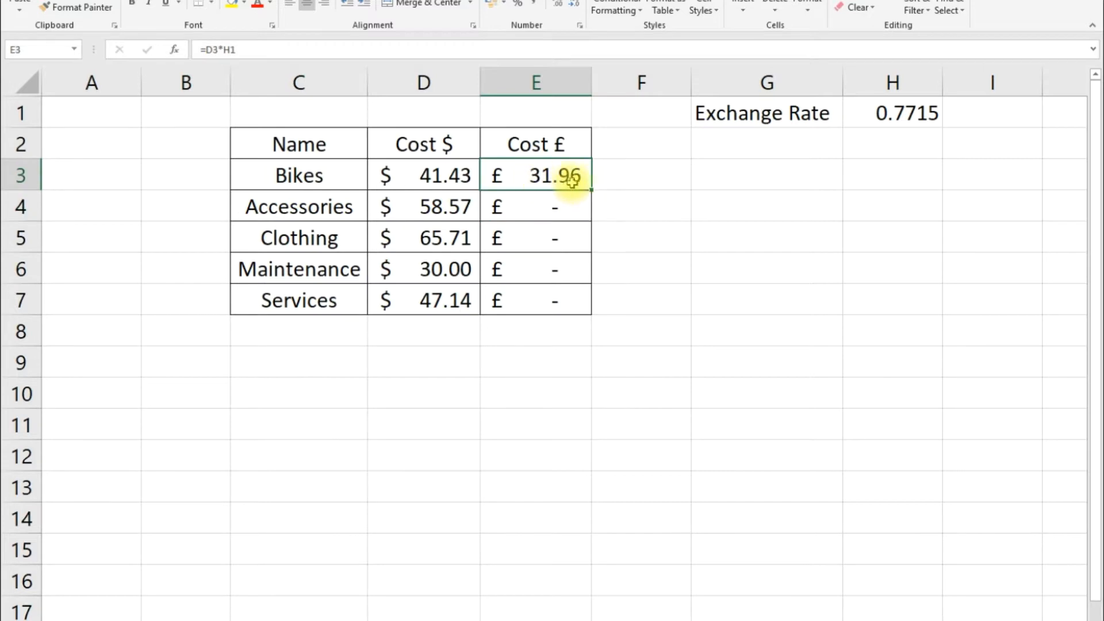
pyautogui.doubleClick(569, 182)
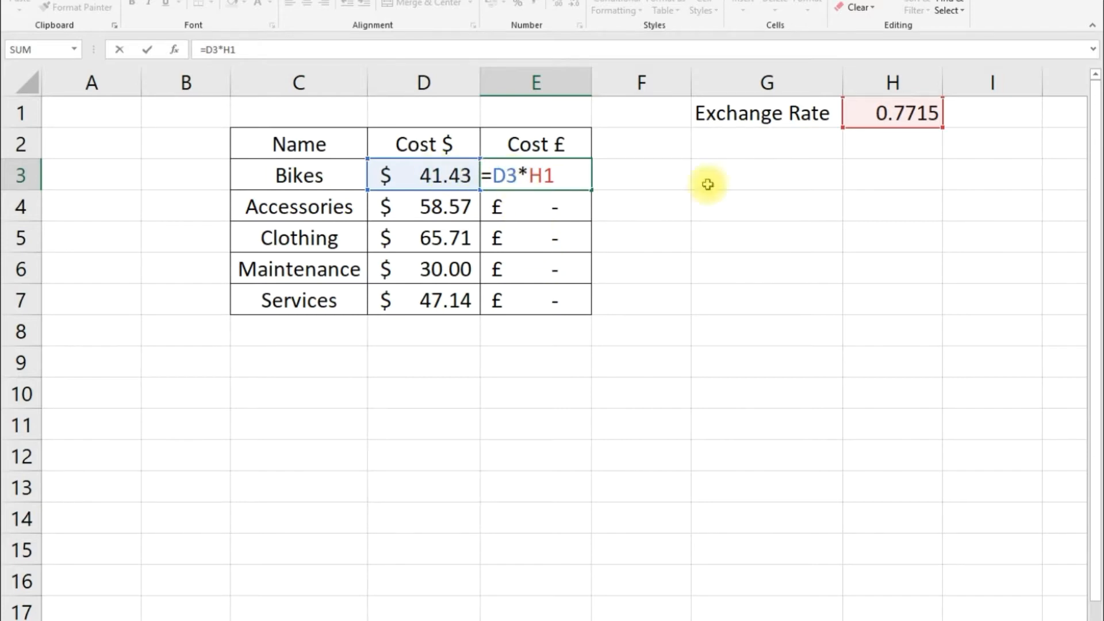
pyautogui.press('Return')
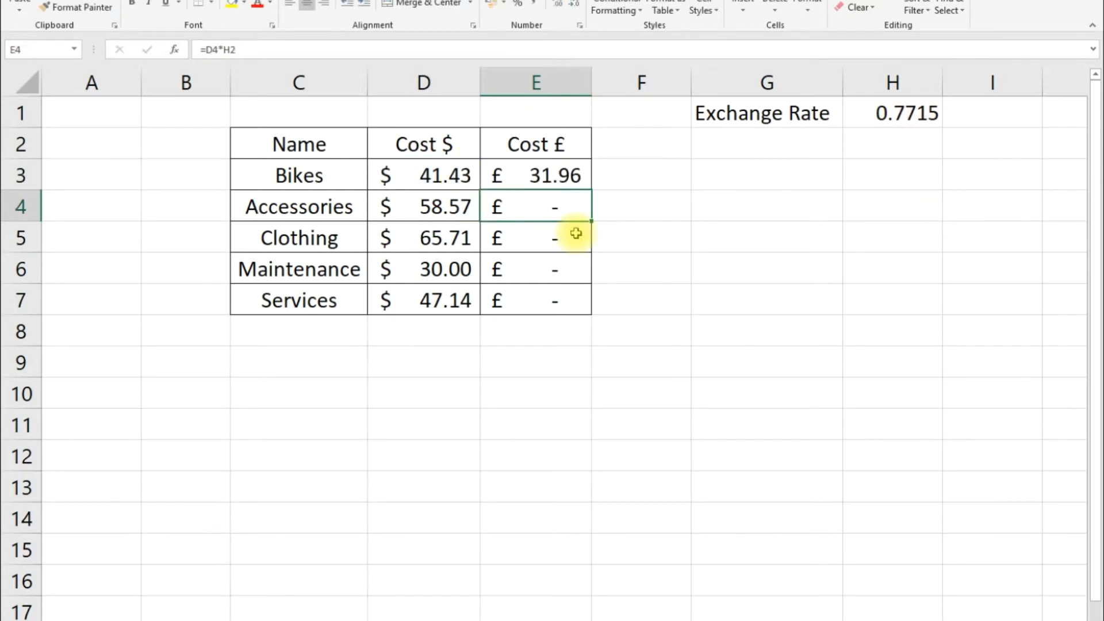
pyautogui.press('F2')
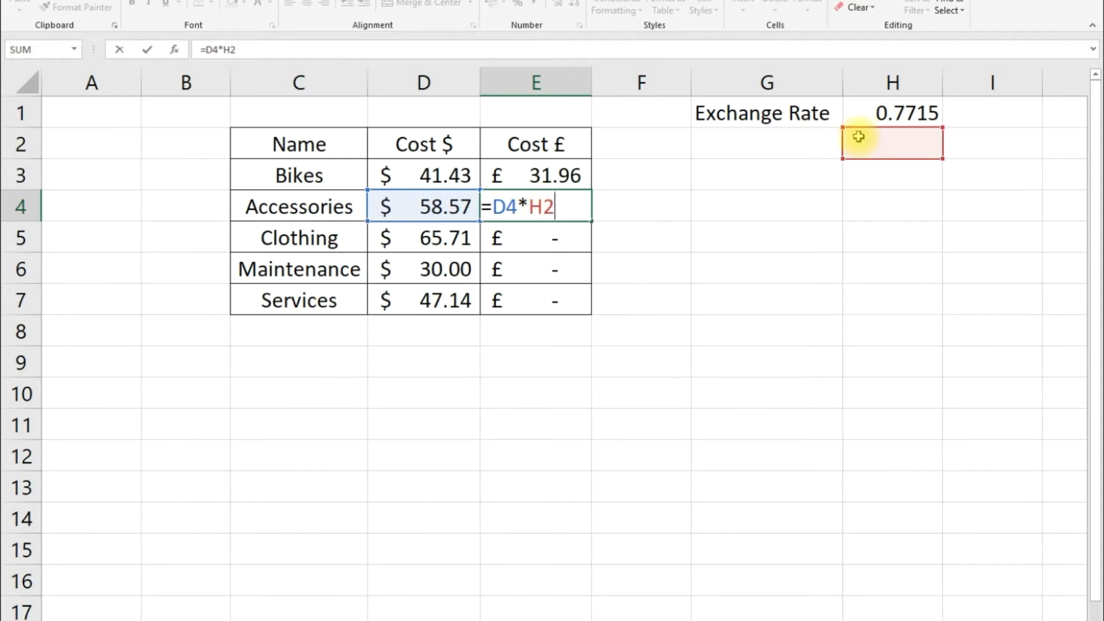
pyautogui.press('Return')
pyautogui.press('F2')
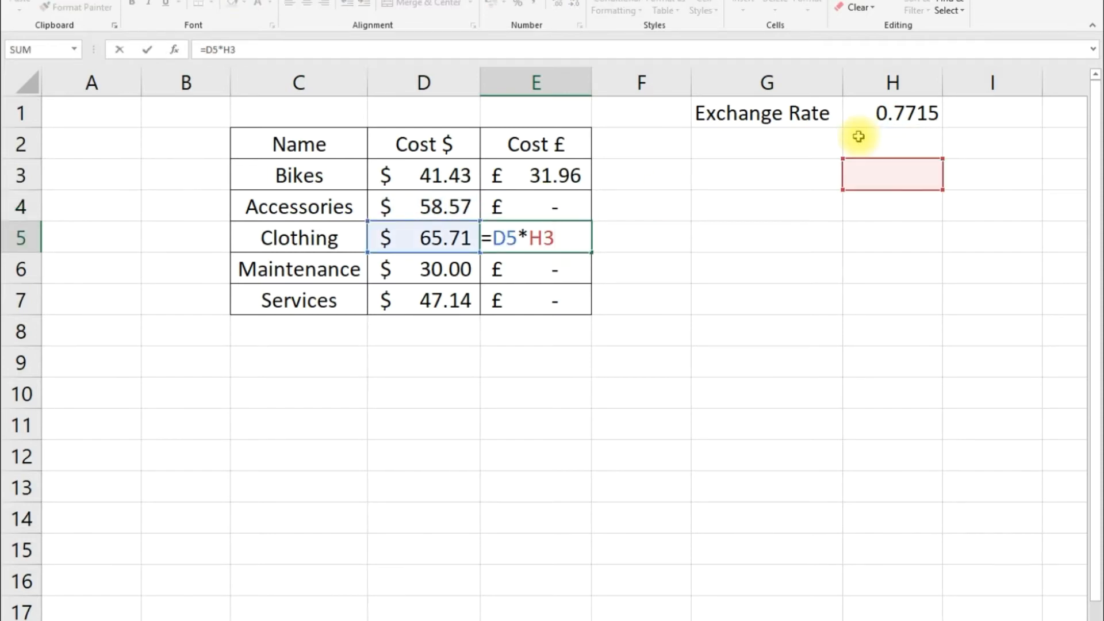
pyautogui.press('Return')
pyautogui.press('F2')
pyautogui.press('Return')
pyautogui.press('F2')
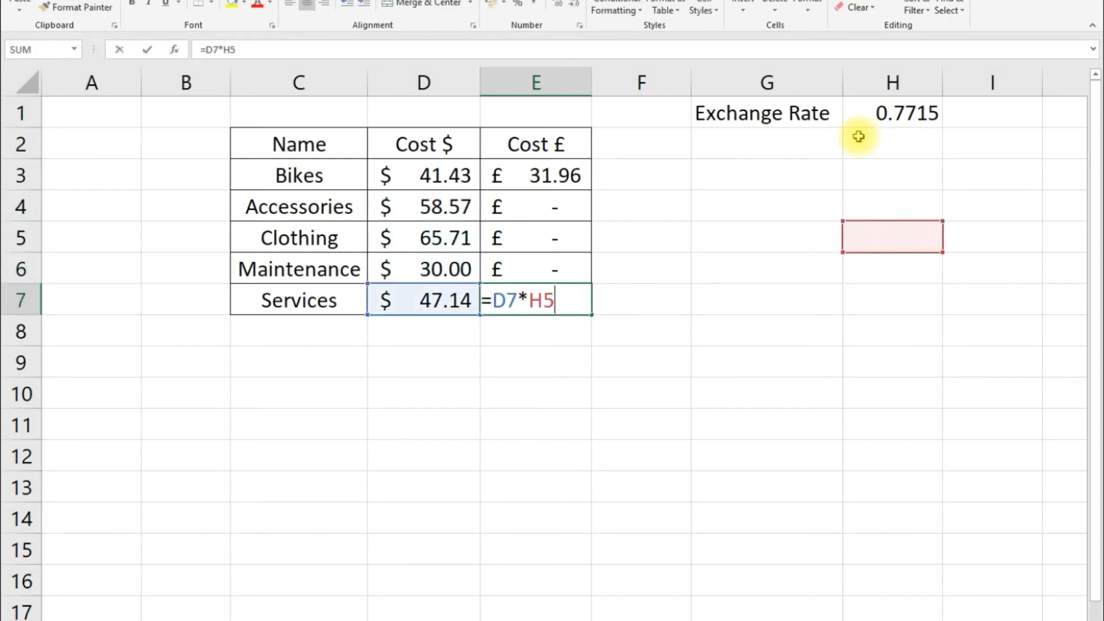
# Examine the formula in E4 to see which cell it references for the exchange rate
pyautogui.press('Return')
pyautogui.click(561, 298)
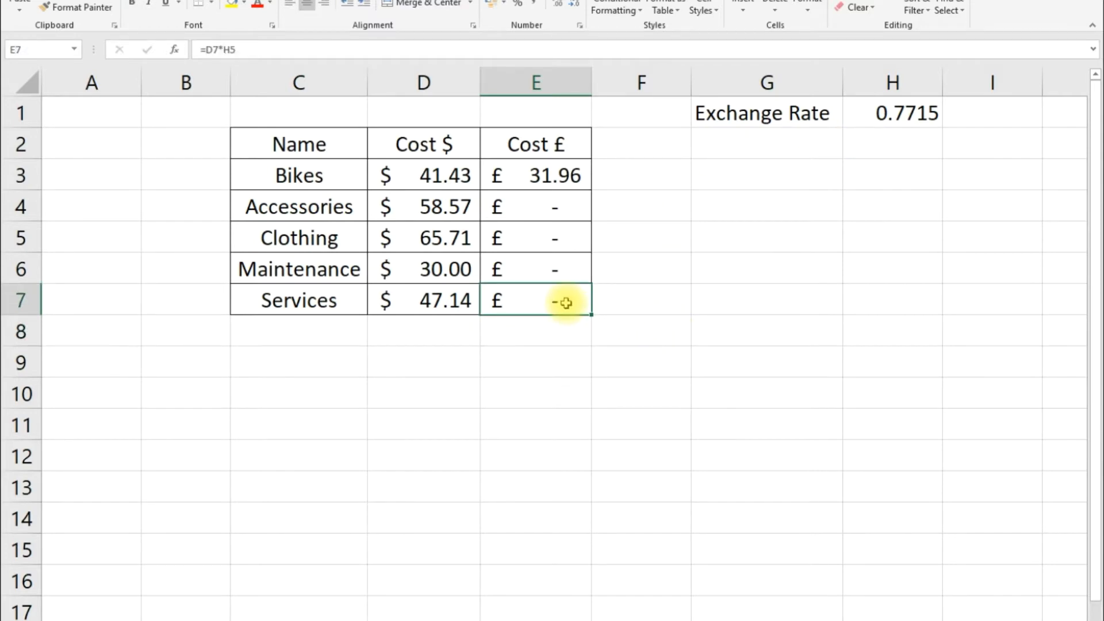
pyautogui.click(562, 184)
pyautogui.click(550, 203)
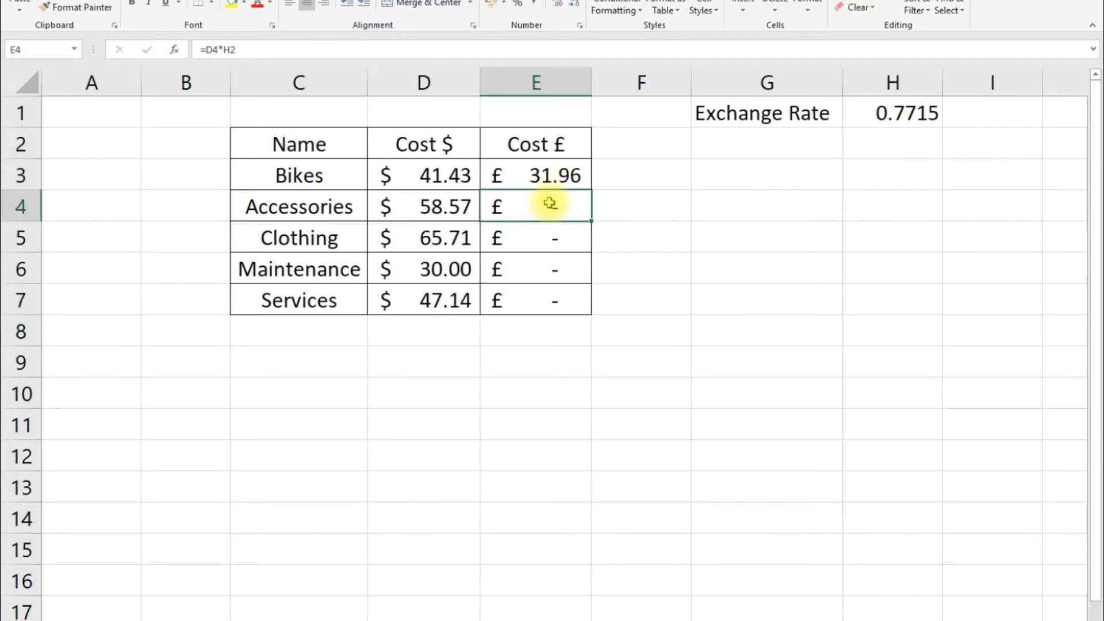
pyautogui.press('F2')
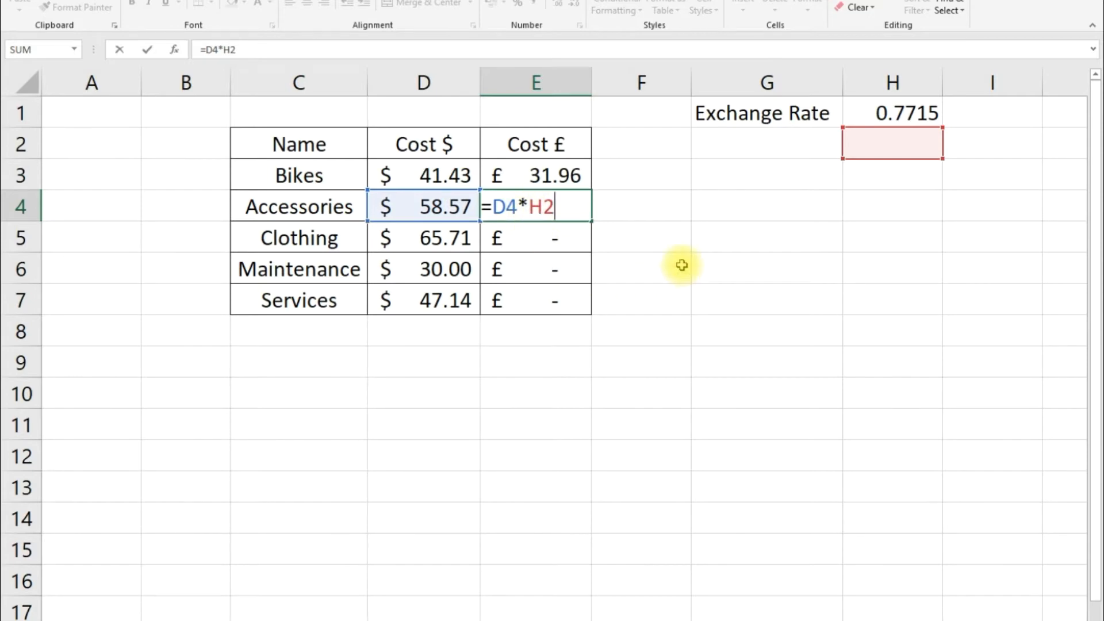
pyautogui.press('Return')
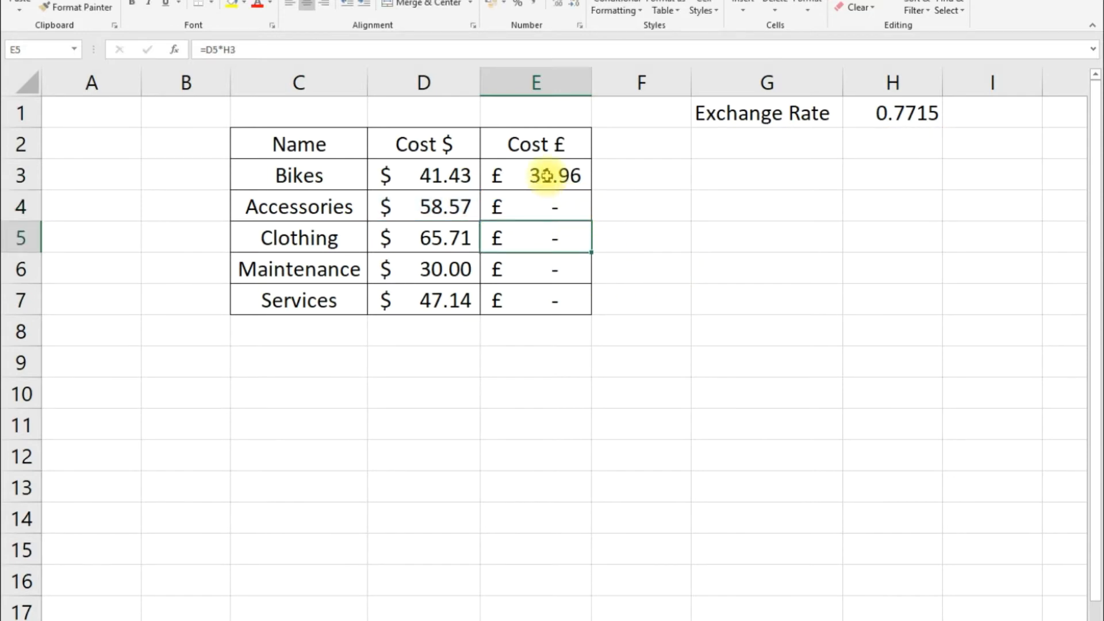
# Make the exchange rate reference in E3 absolute, giving =D3*$H$1, and fill the formula down through E7
pyautogui.click(546, 175)
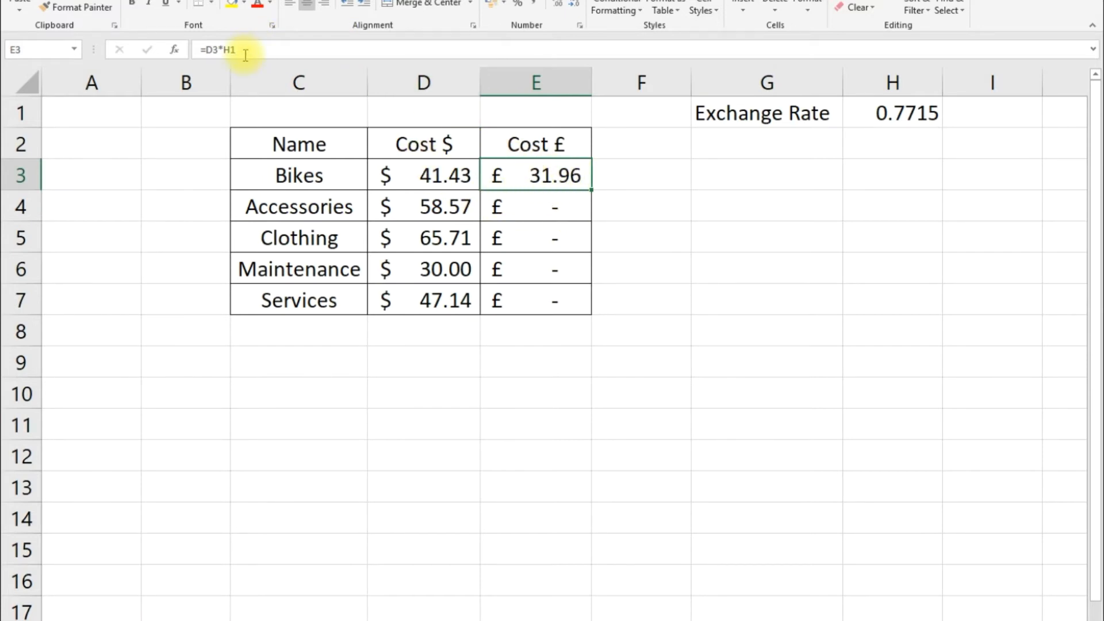
pyautogui.click(274, 47)
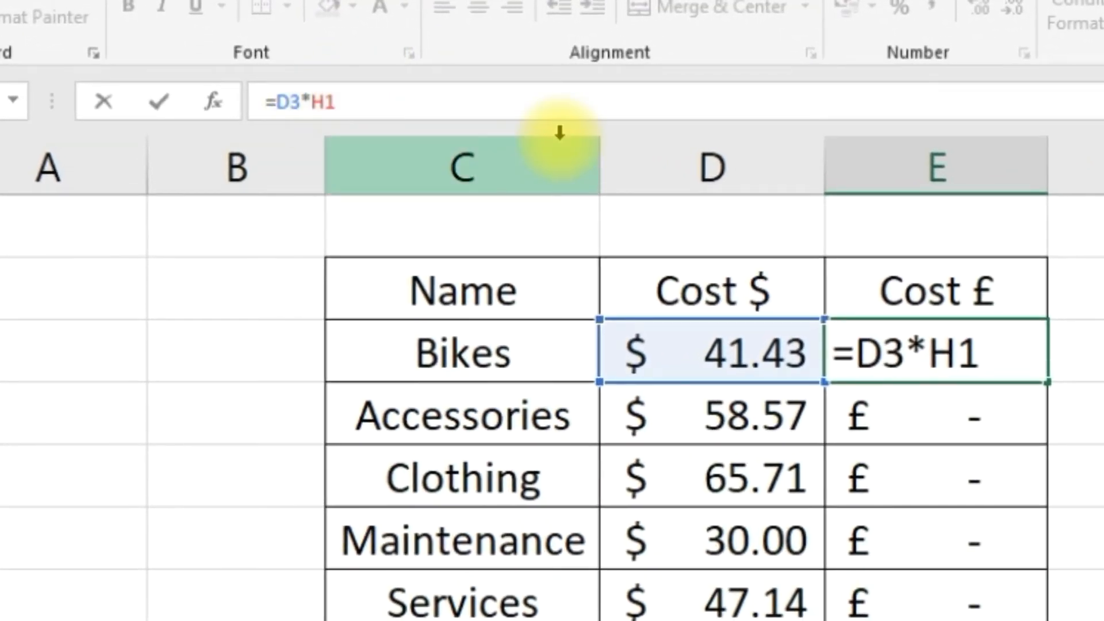
pyautogui.press('F4')
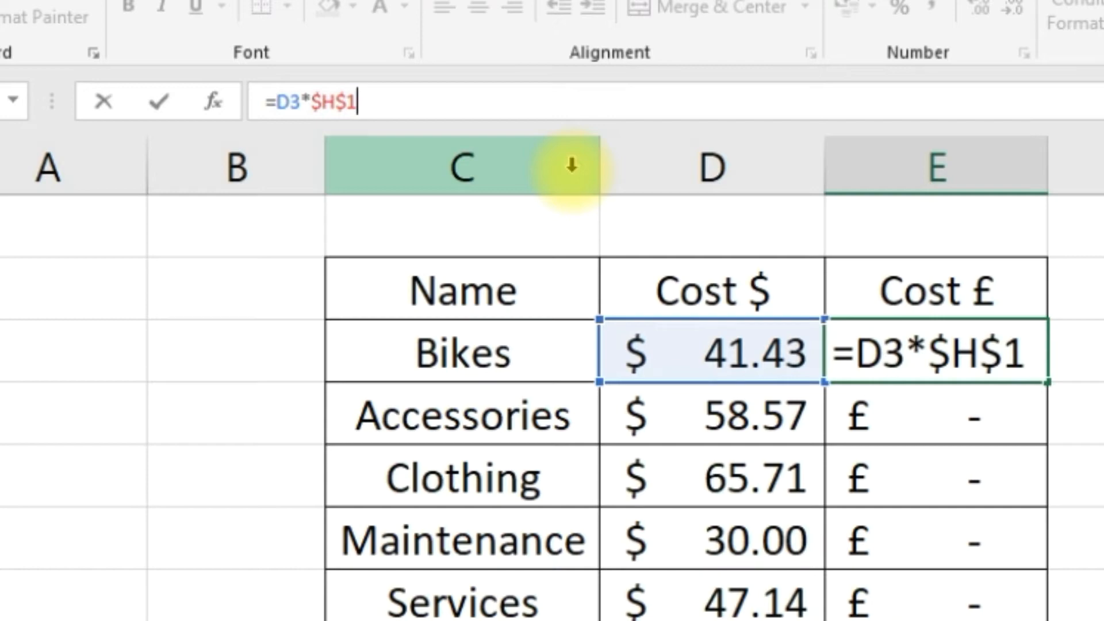
pyautogui.press('Return')
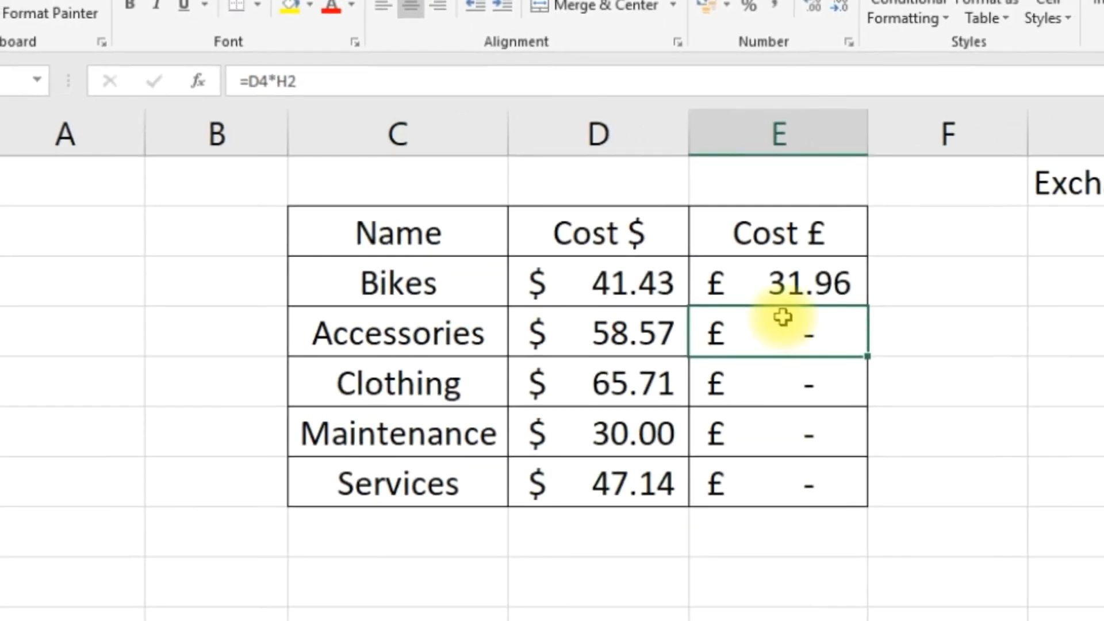
pyautogui.click(831, 340)
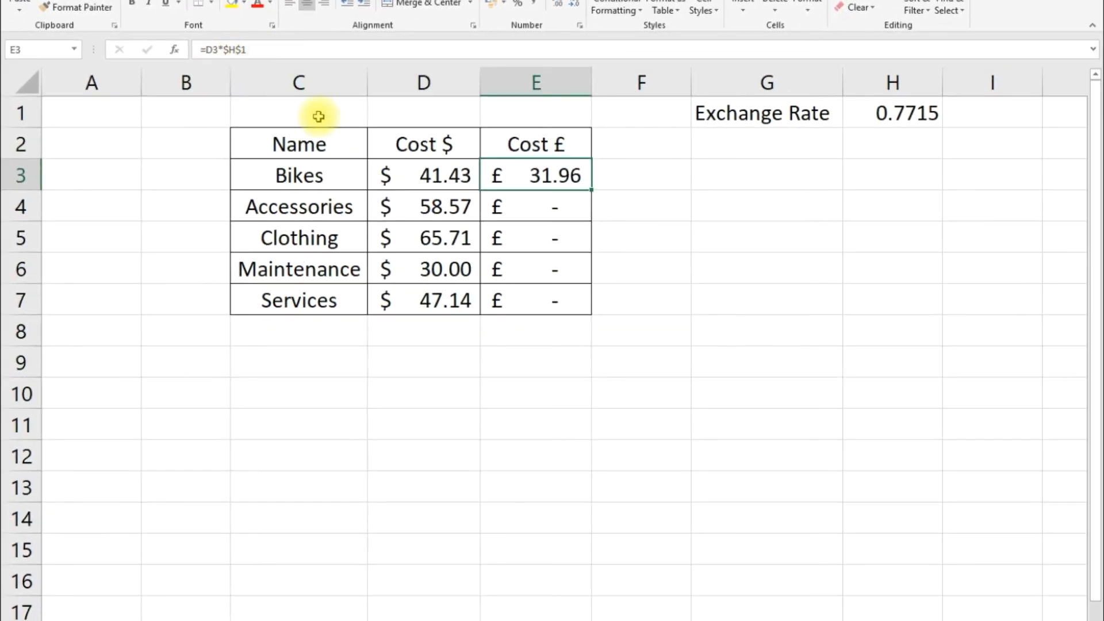
pyautogui.doubleClick(592, 190)
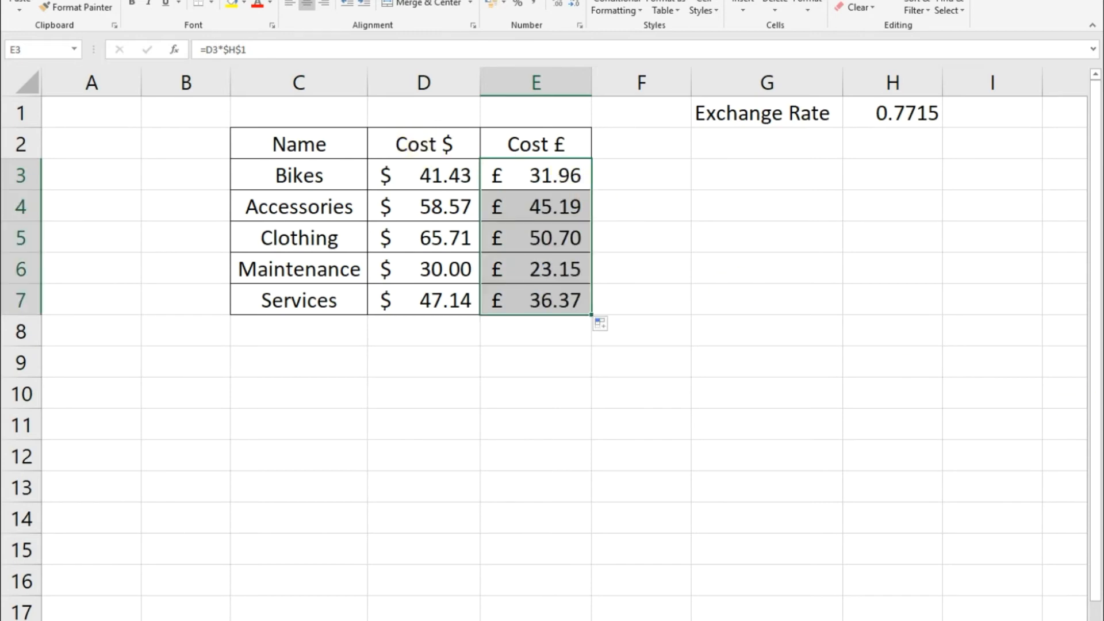
pyautogui.click(822, 337)
# Inspect the filled formulas in E4 through E7 one by one to check their exchange rate reference
pyautogui.click(553, 179)
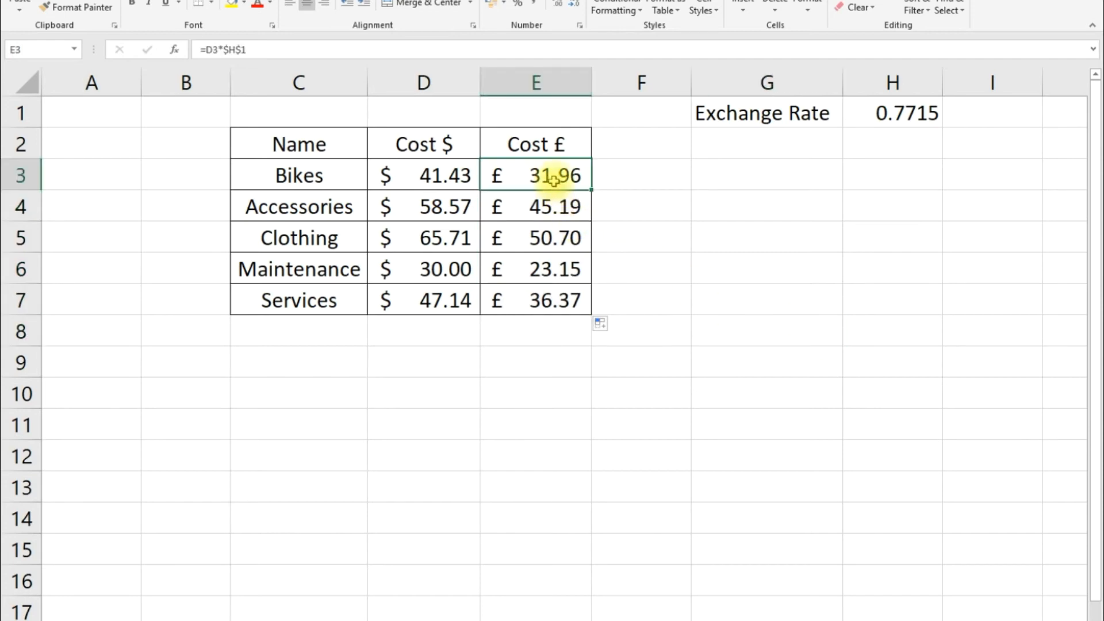
pyautogui.press('Down')
pyautogui.press('F2')
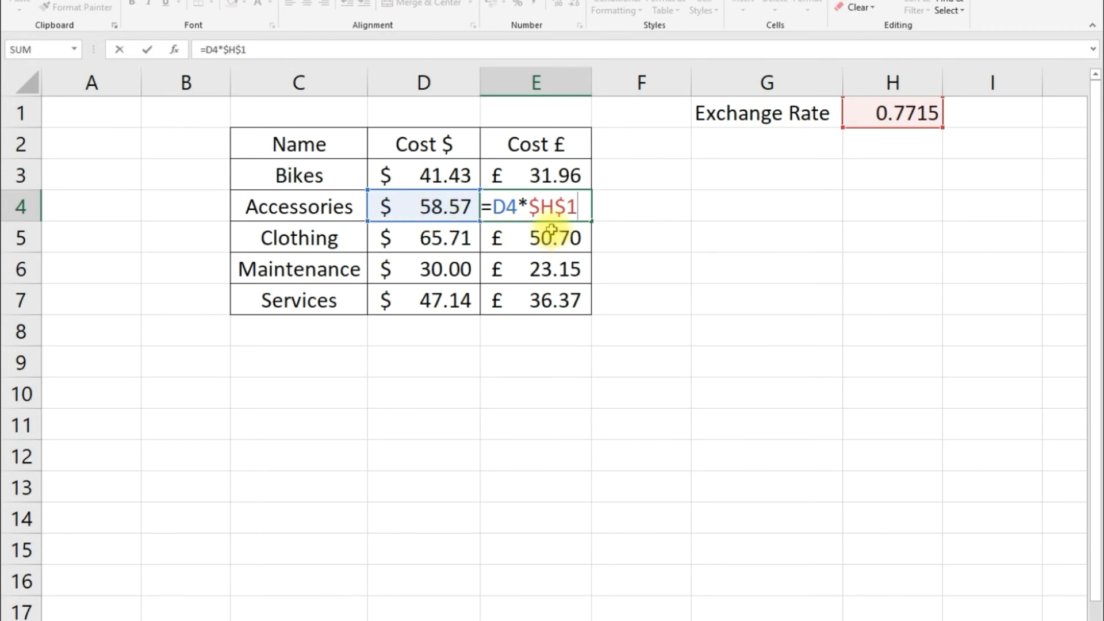
pyautogui.press('Return')
pyautogui.press('F2')
pyautogui.press('Return')
pyautogui.press('F2')
pyautogui.press('Return')
pyautogui.press('F2')
pyautogui.press('Return')
# Change the exchange rate in H1 to 0.7815
pyautogui.click(888, 114)
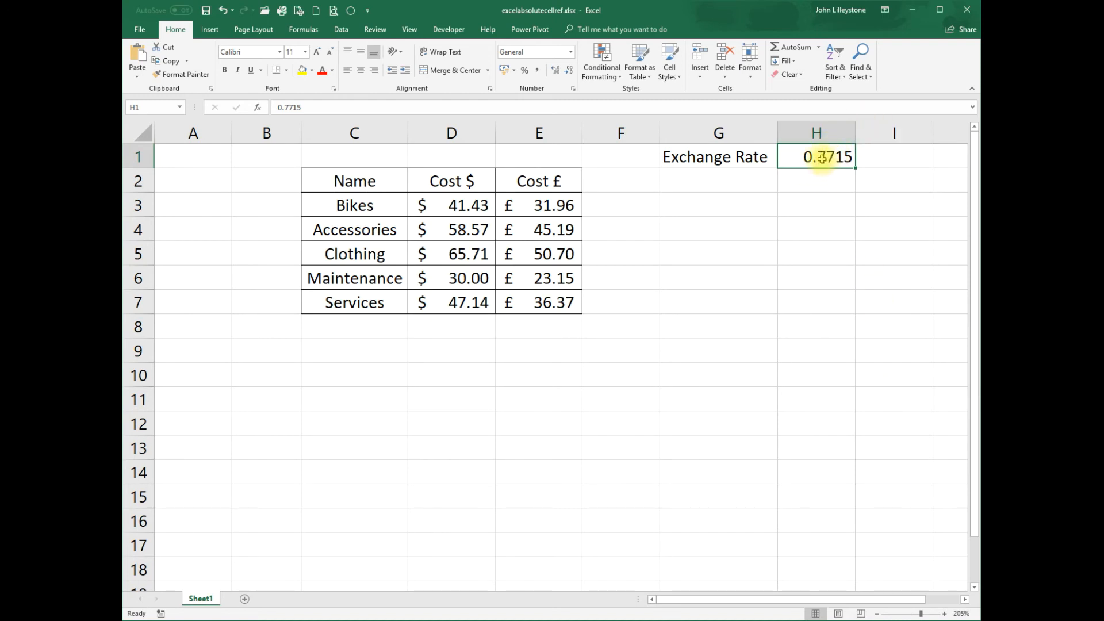
pyautogui.write('.')
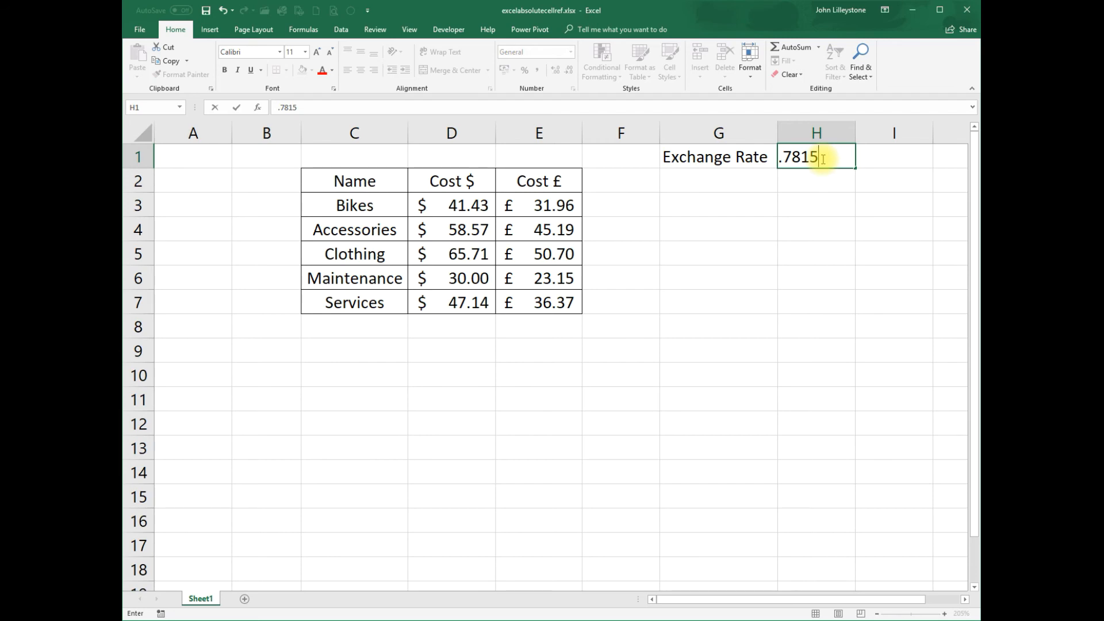
pyautogui.press('Return')
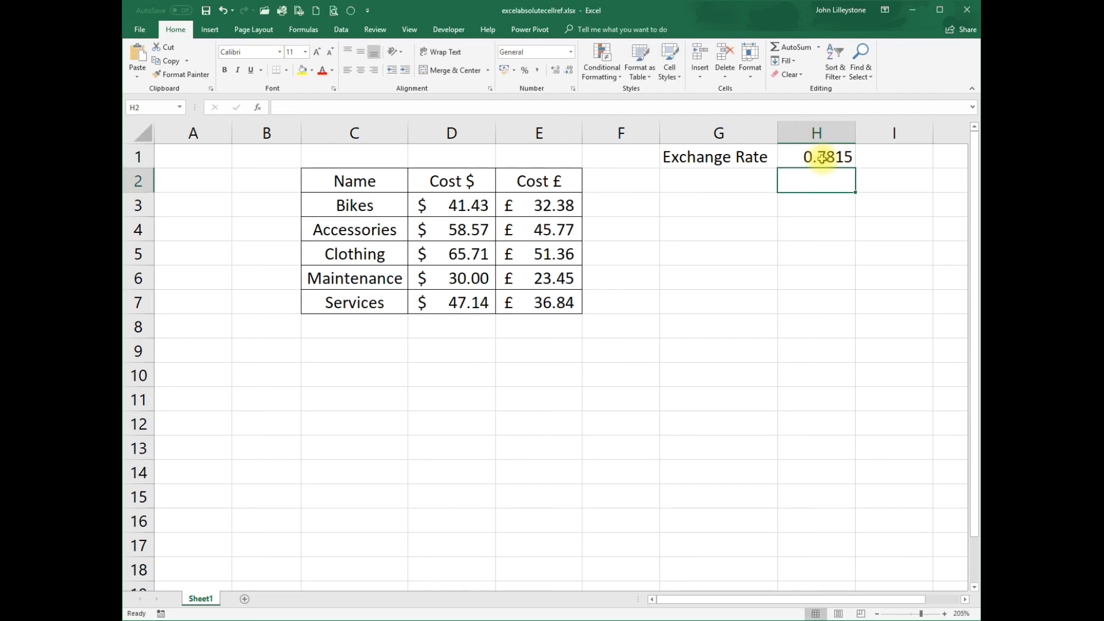